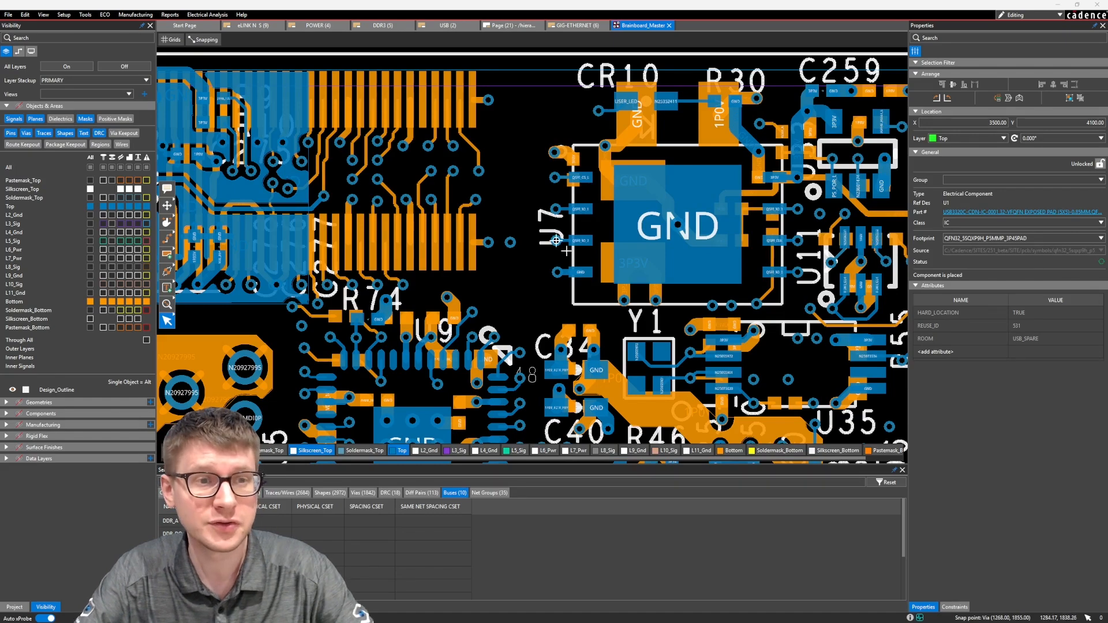
Hide the Bottom layer and the vias on the Top layer in the area around U7.
middle_click_drag(506, 213, 525, 191)
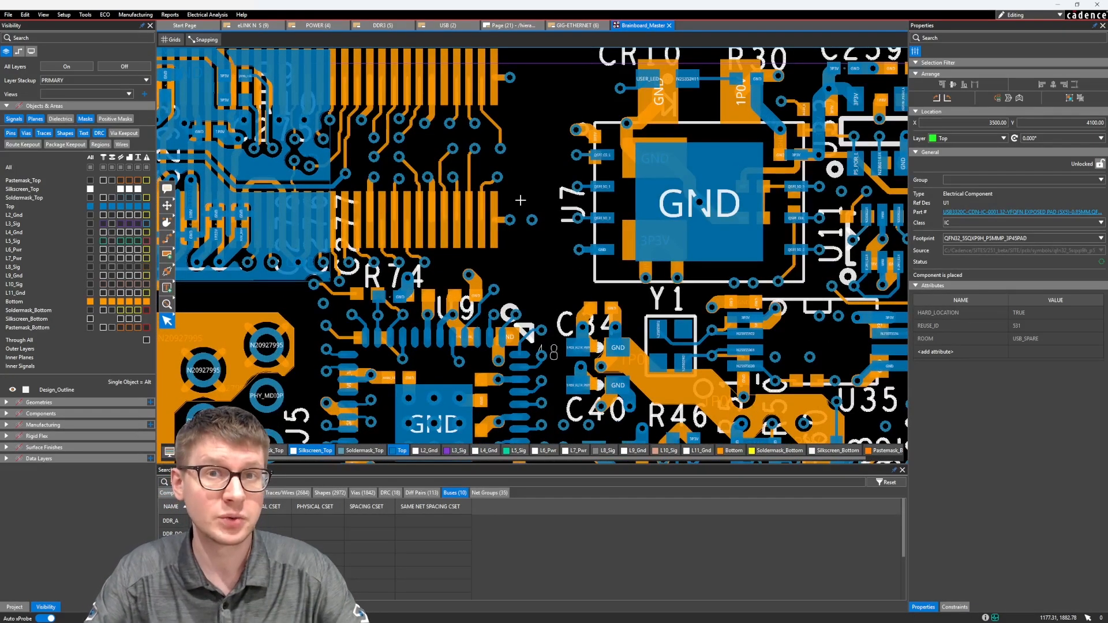
scroll(520, 200, "down", 3)
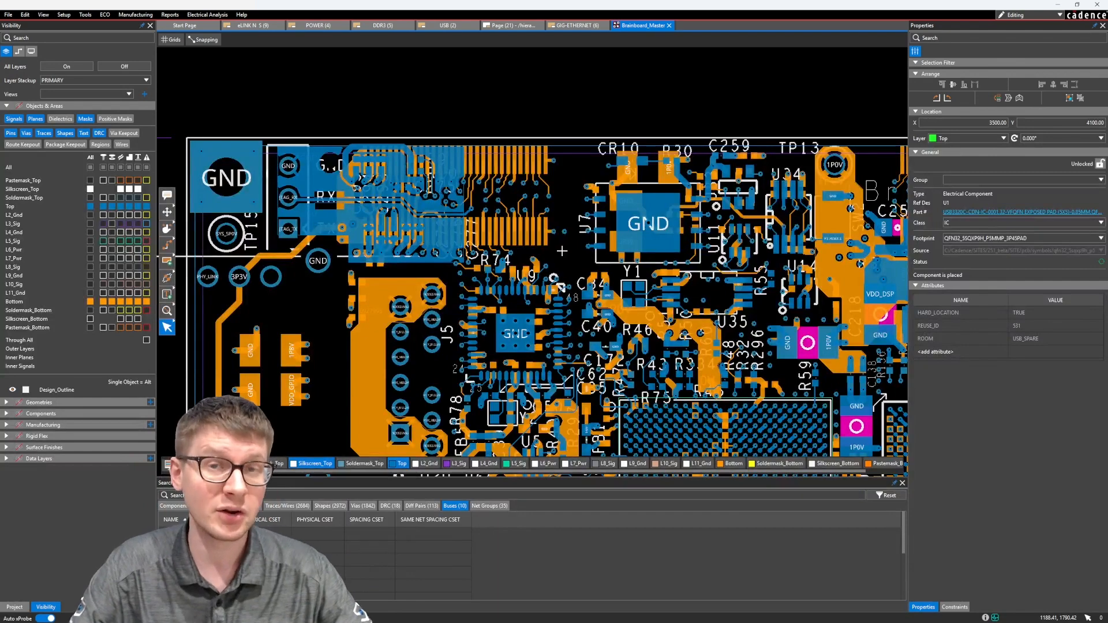
mouse_move(564, 253)
middle_mouse_down()
mouse_move(568, 215)
mouse_move(553, 254)
middle_mouse_up()
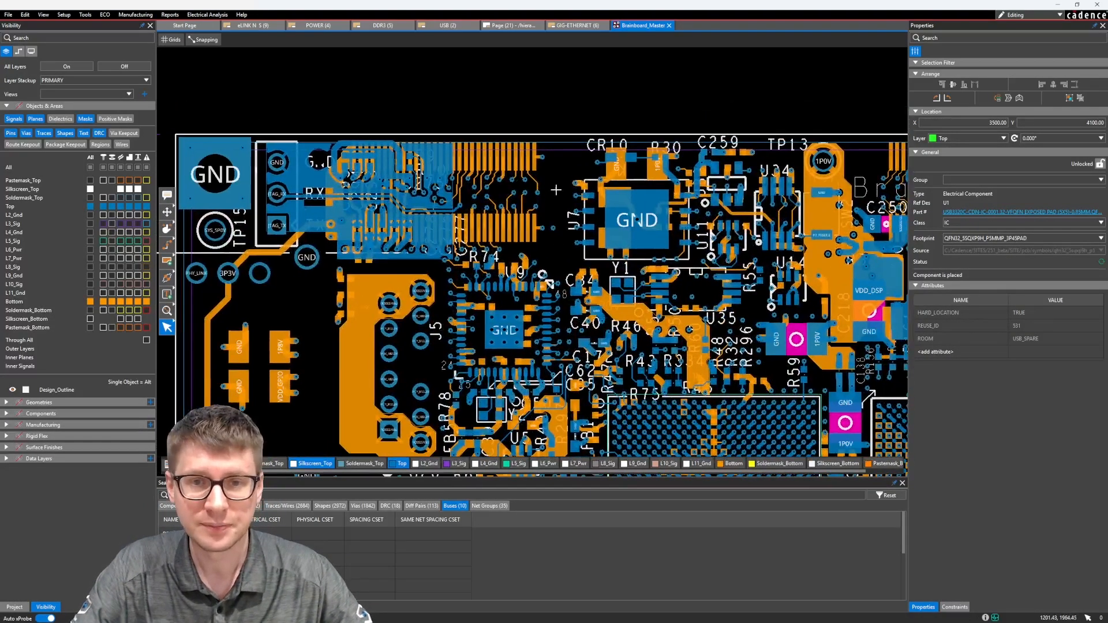
scroll(555, 187, "up", 1)
left_click(91, 301)
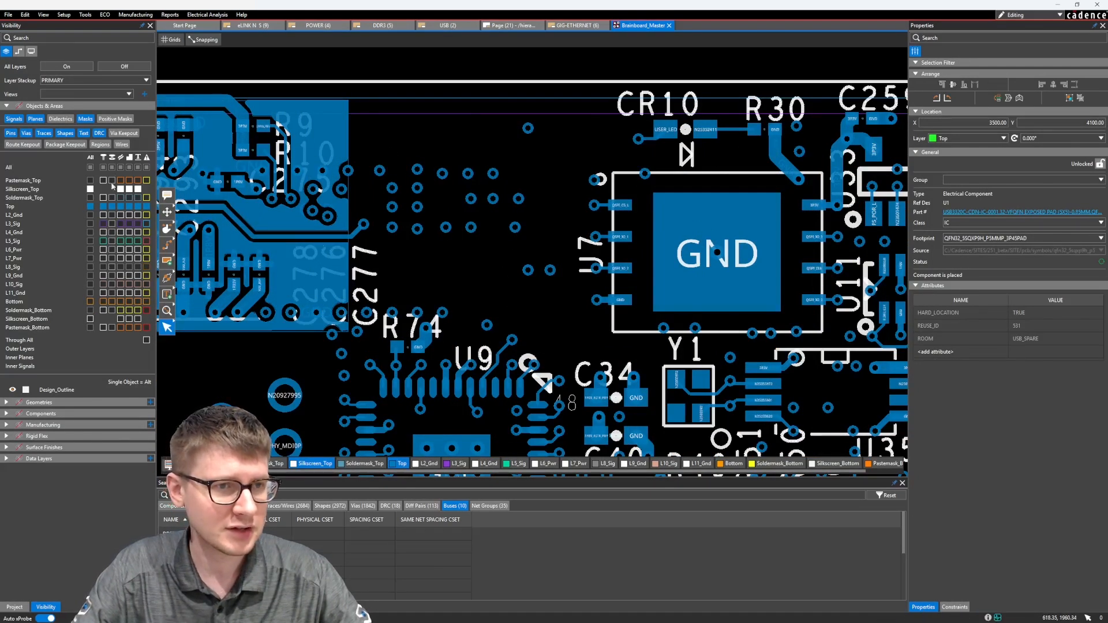
left_click(112, 206)
middle_click_drag(479, 232, 464, 230)
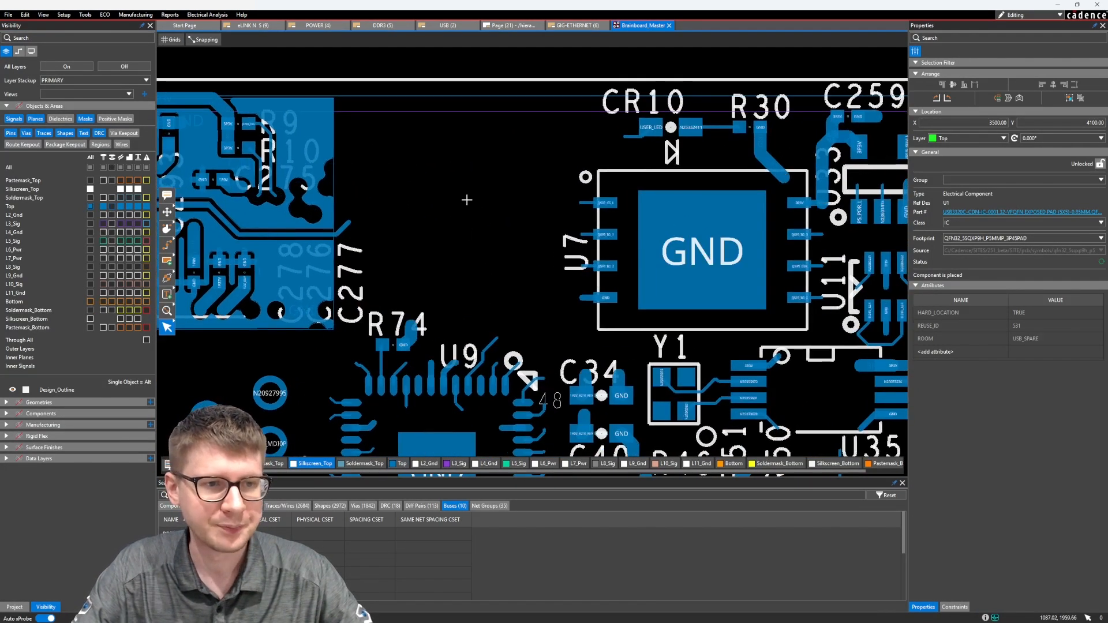
Start adding text to the board and set its font to Tahoma.
left_click(167, 296)
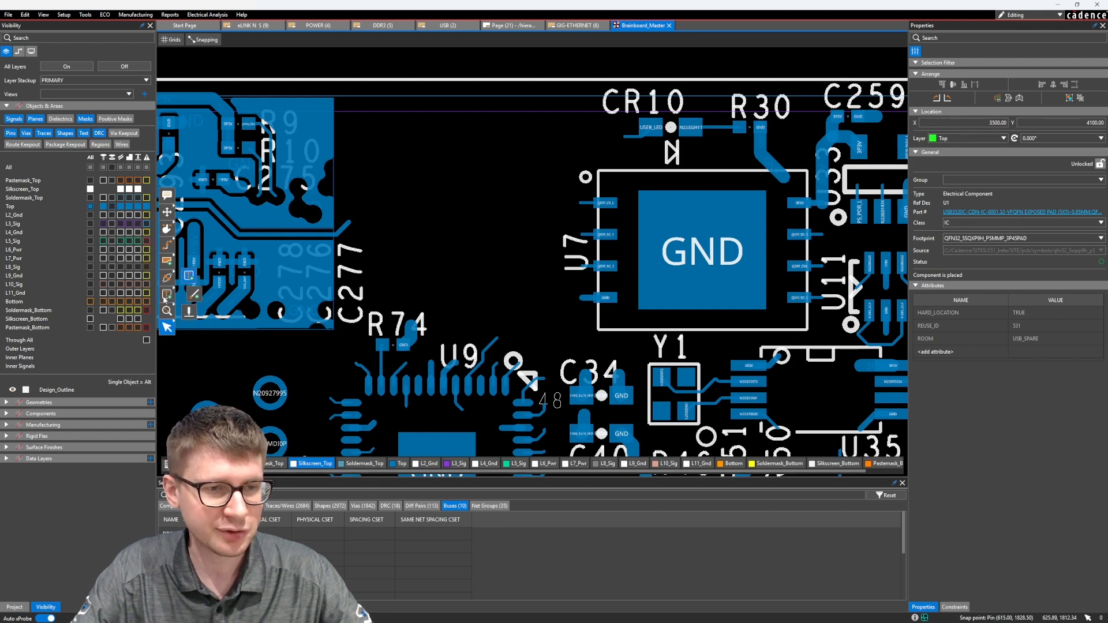
left_click(189, 276)
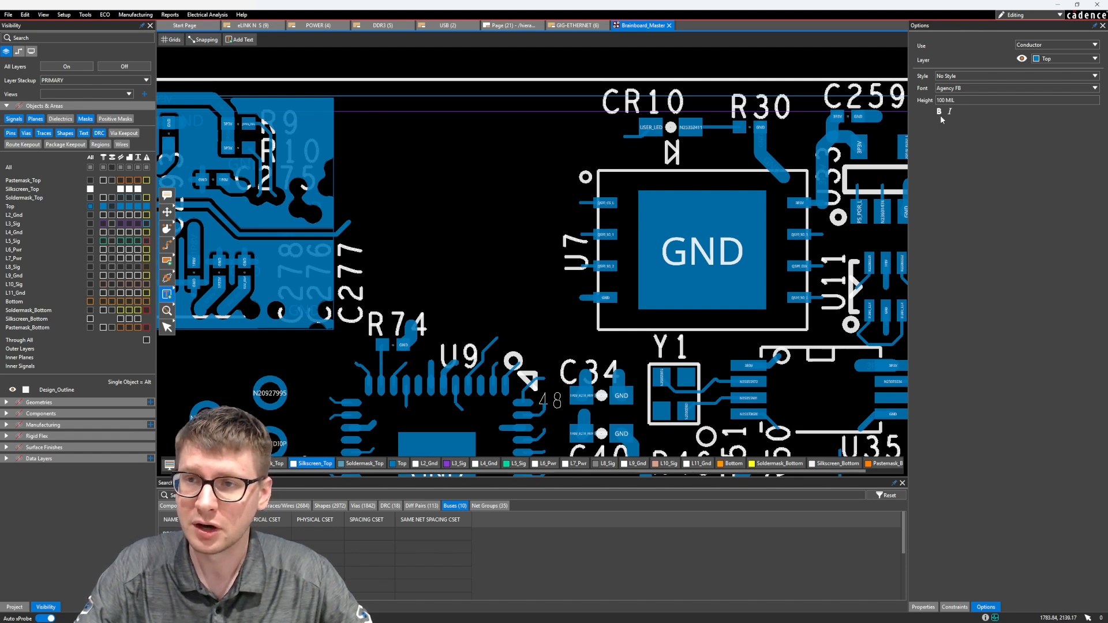
key("Tab")
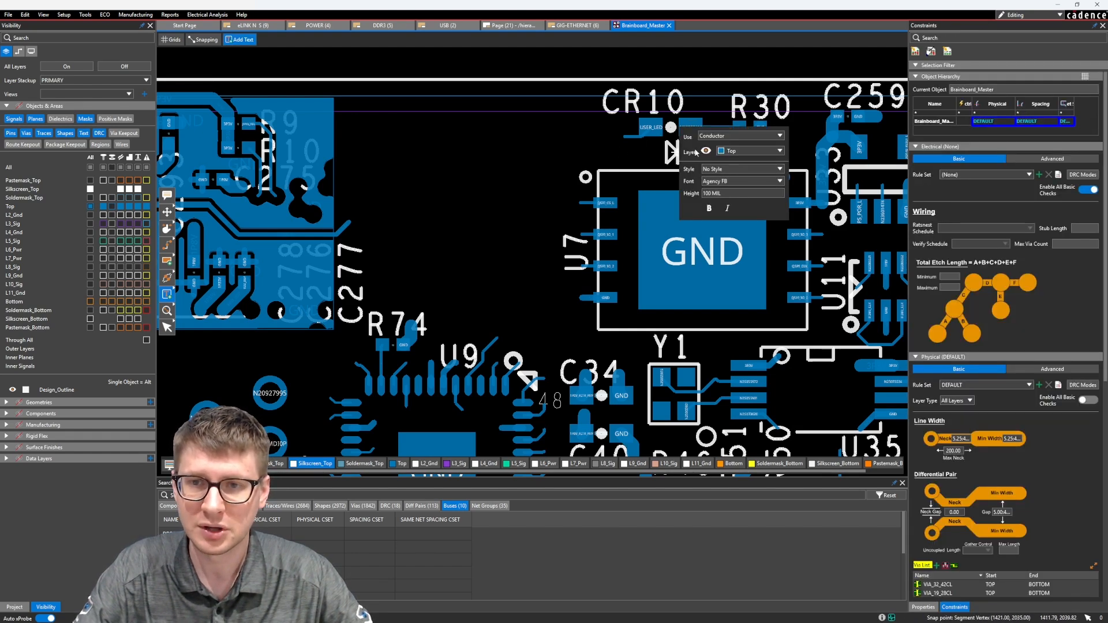
left_click_drag(700, 160, 449, 136)
key("Tab")
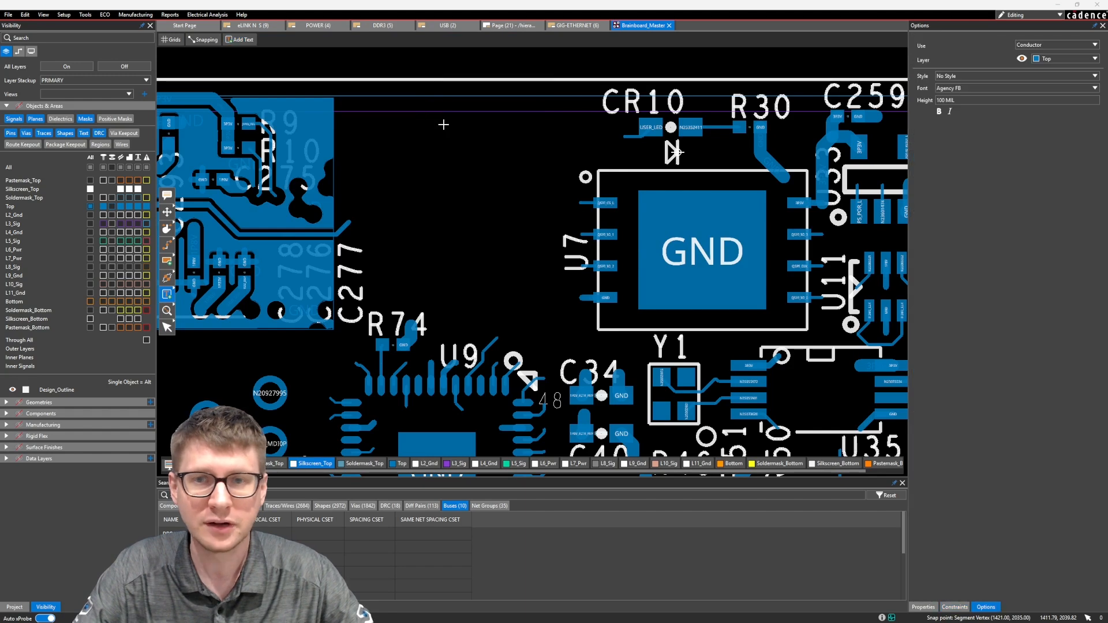
left_click(964, 90)
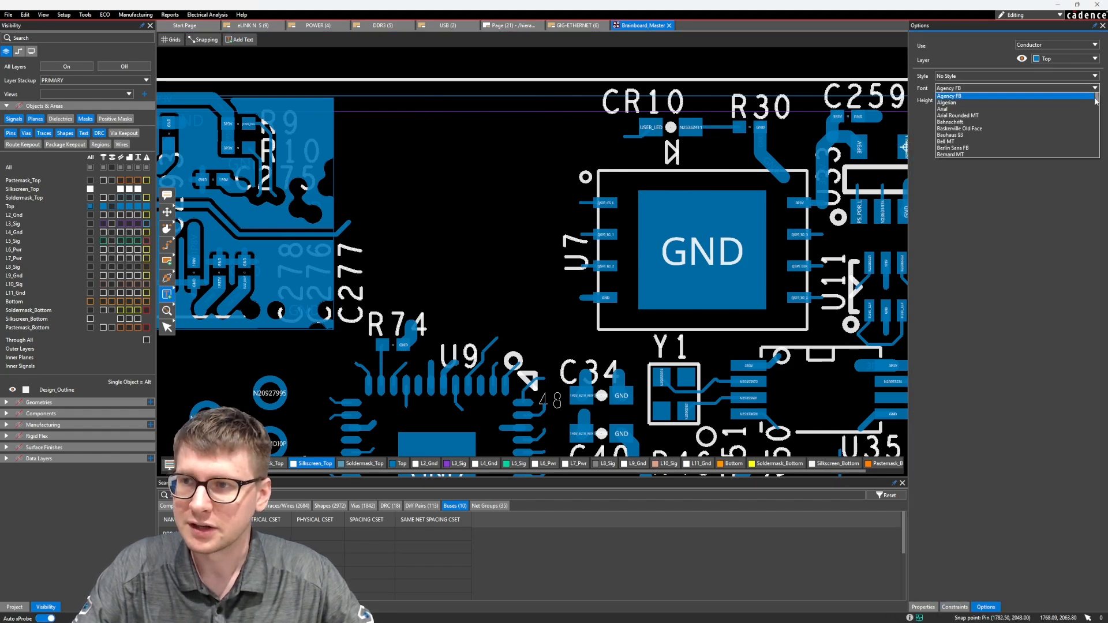
left_click_drag(1095, 100, 1095, 150)
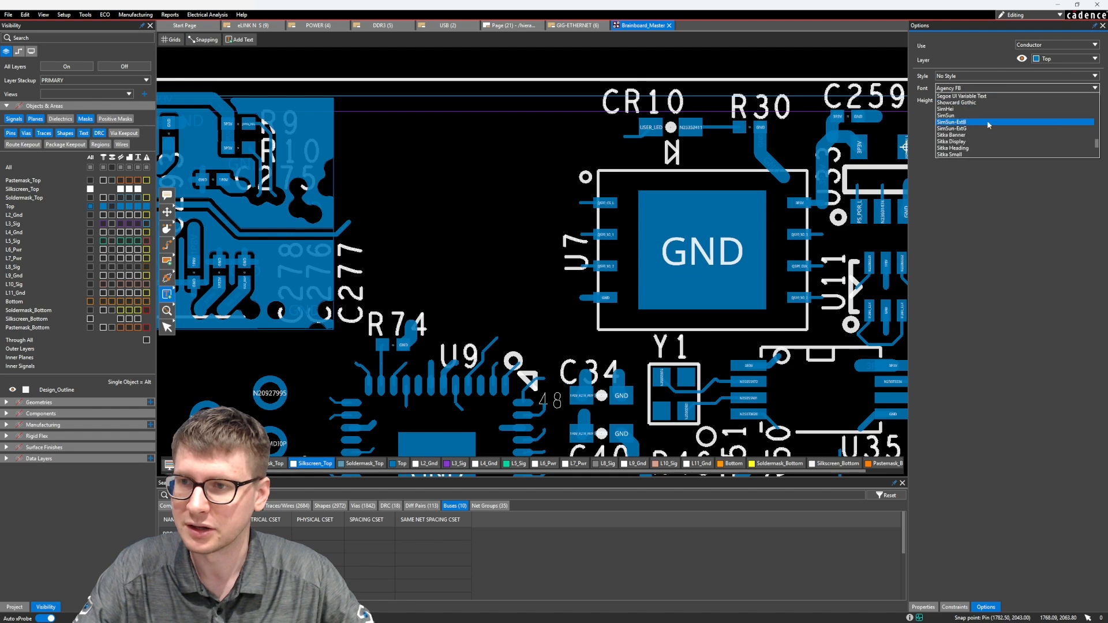
left_click(946, 128)
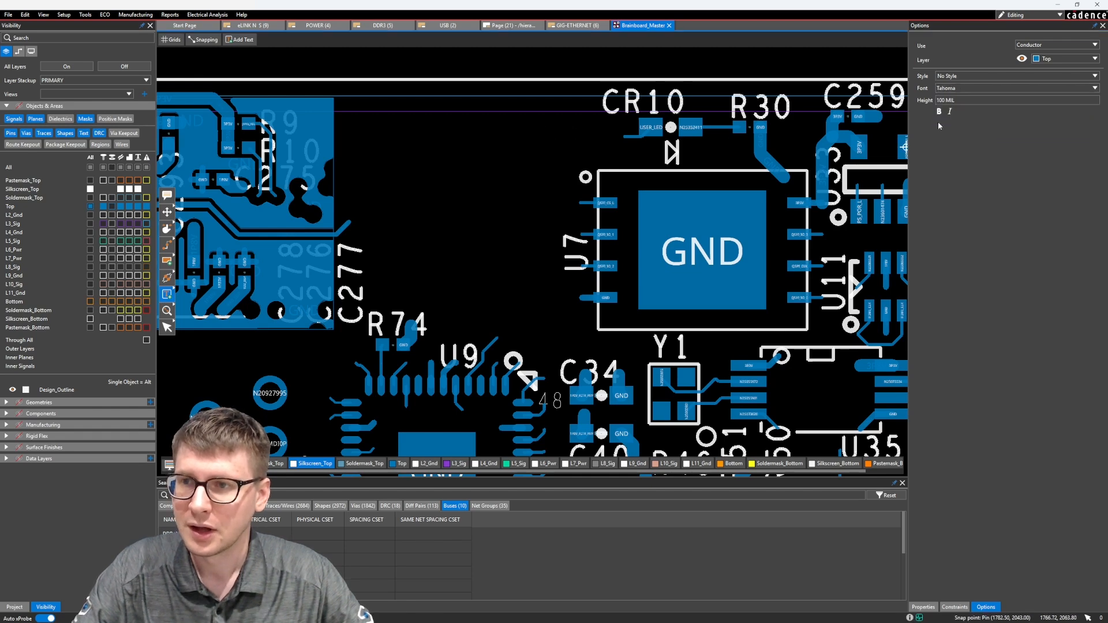
Set the new text's height to 60 mil and leave it non-bold.
left_click_drag(975, 102, 917, 102)
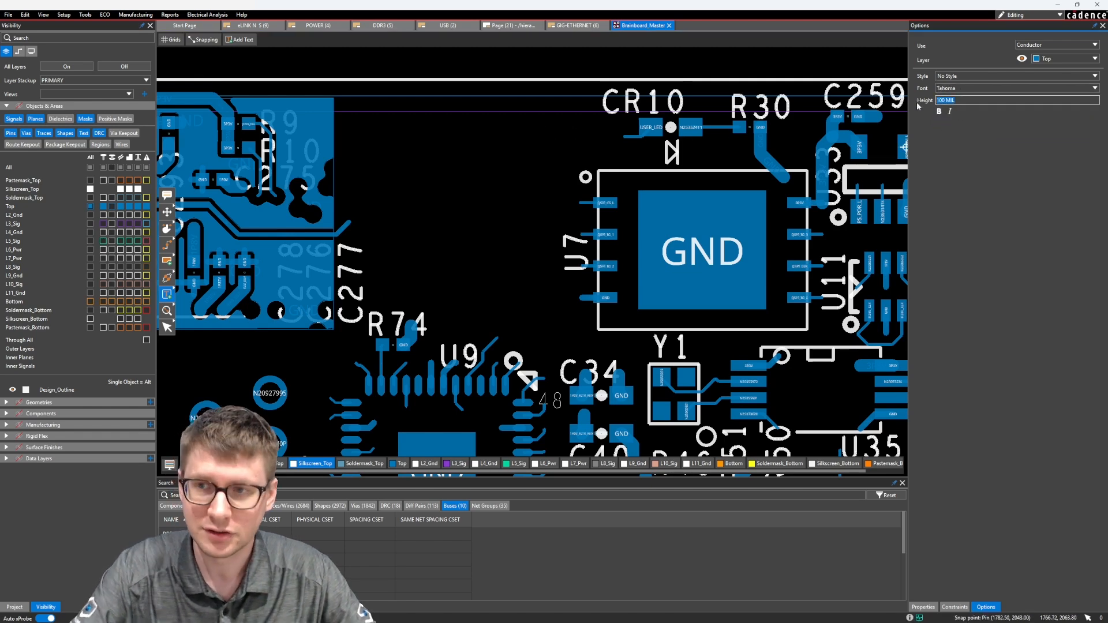
type("60mil")
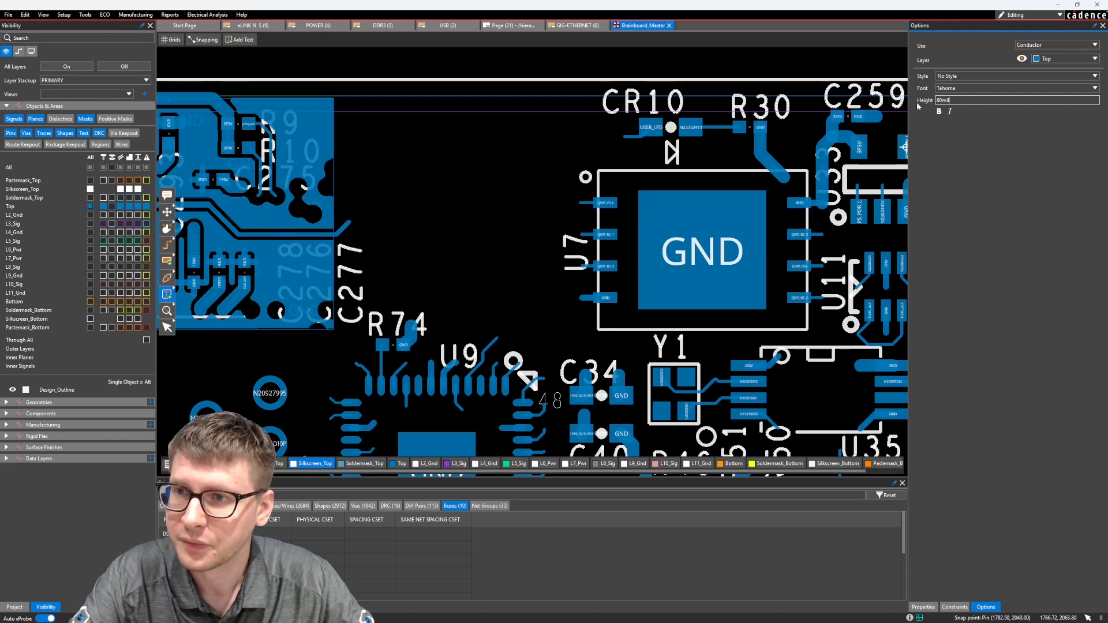
key("Return")
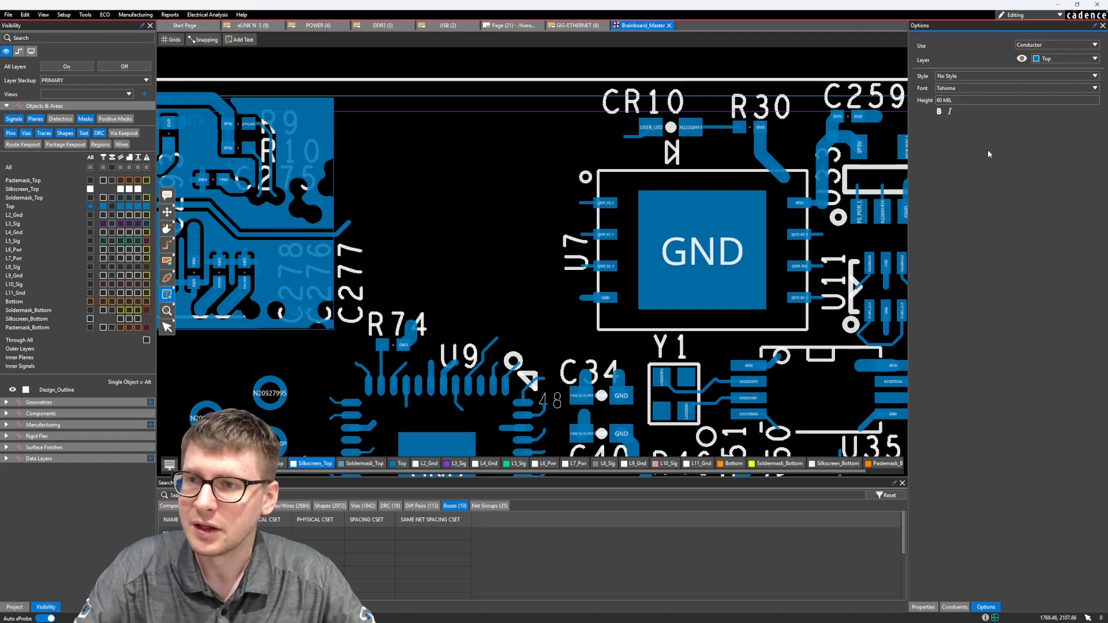
left_click(940, 112)
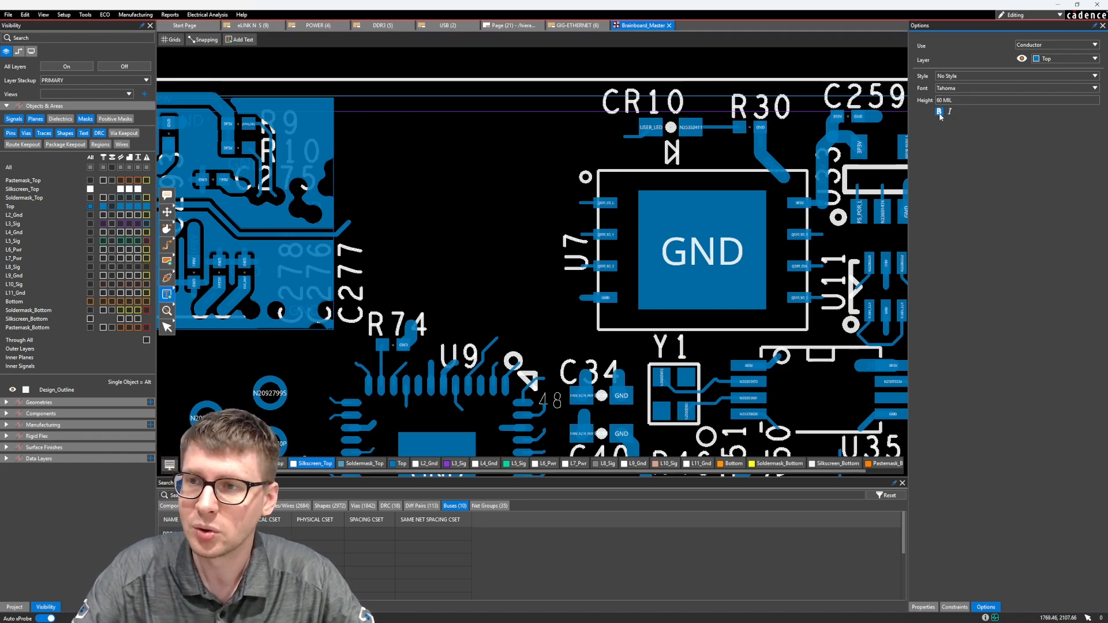
Assign the new text to Silkscreen use on the Silkscreen_Top layer.
left_click(370, 171)
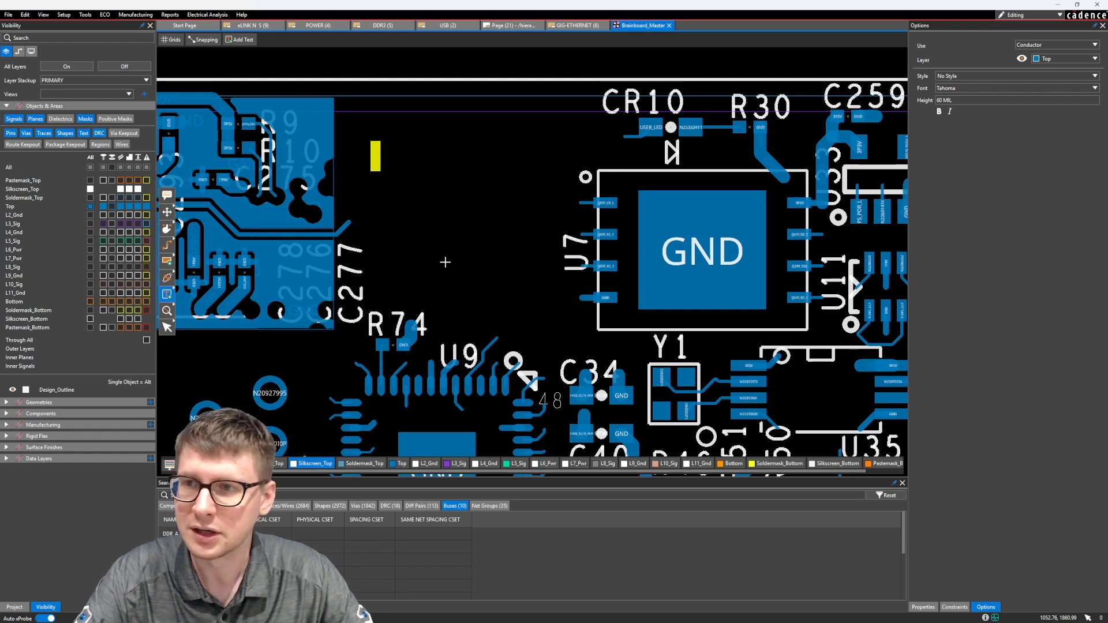
left_click(1054, 45)
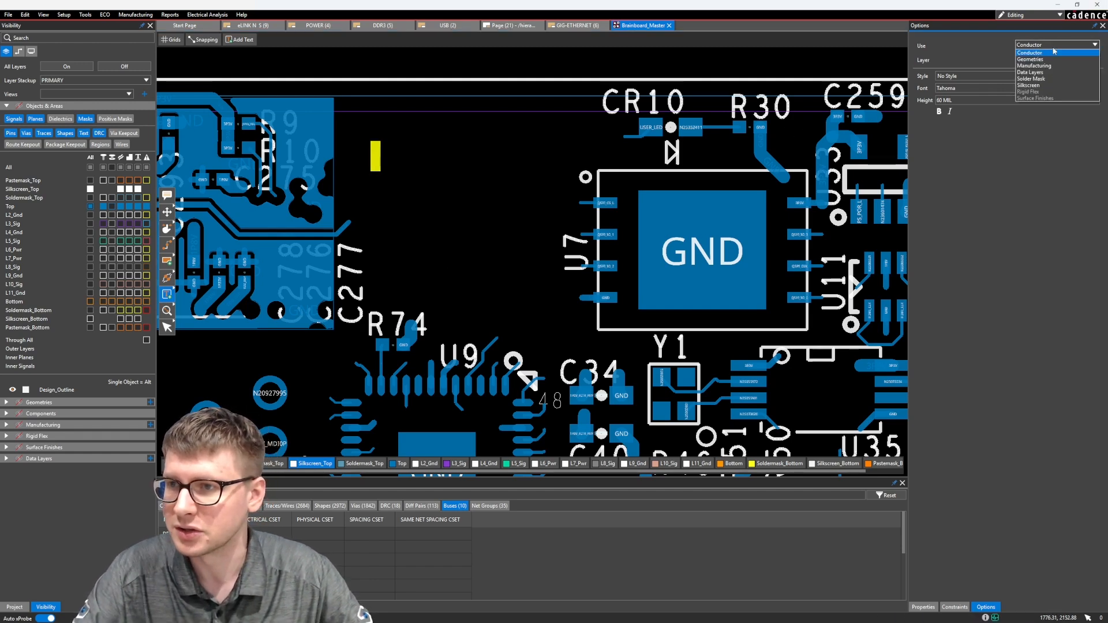
left_click(1048, 85)
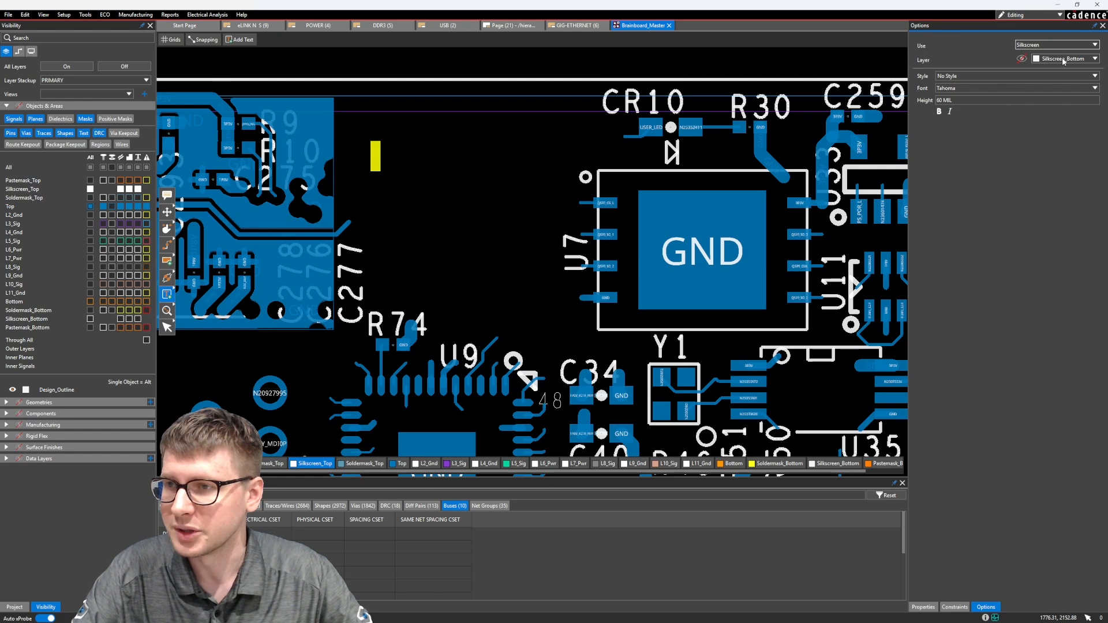
left_click(1064, 59)
left_click(1056, 75)
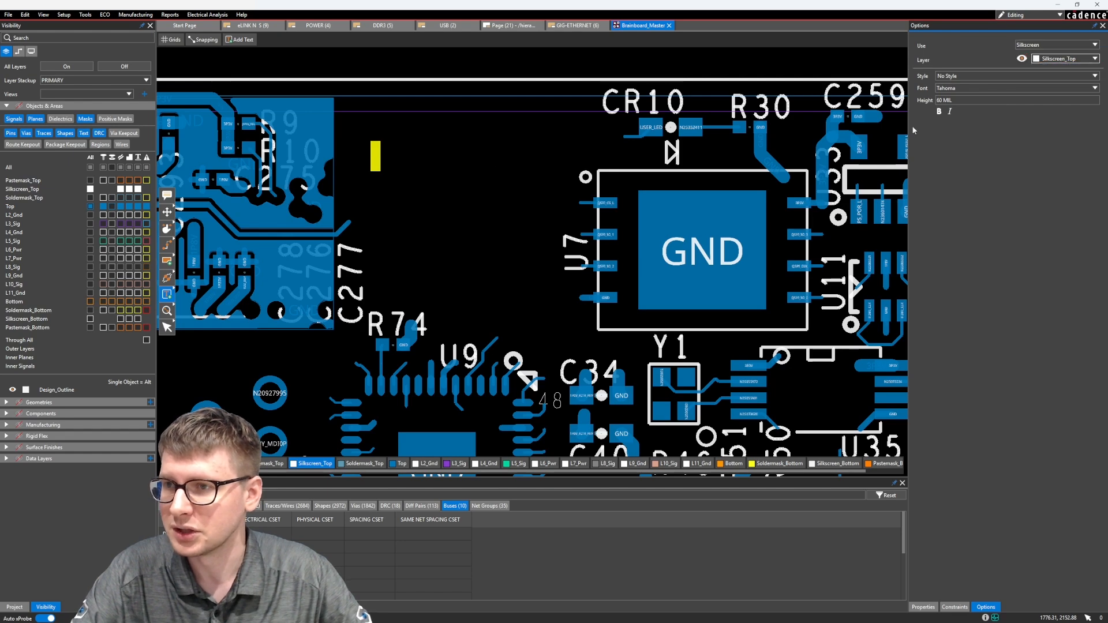
Place the text TEST_TEXT in the empty area between C277 and CR10.
left_click(378, 154)
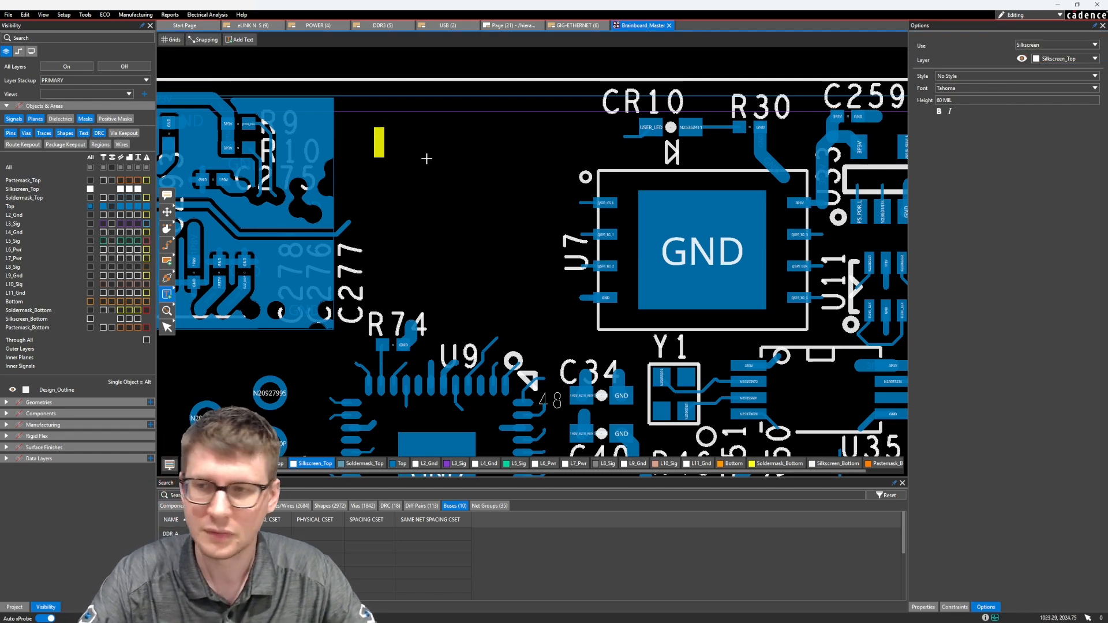
type("TES")
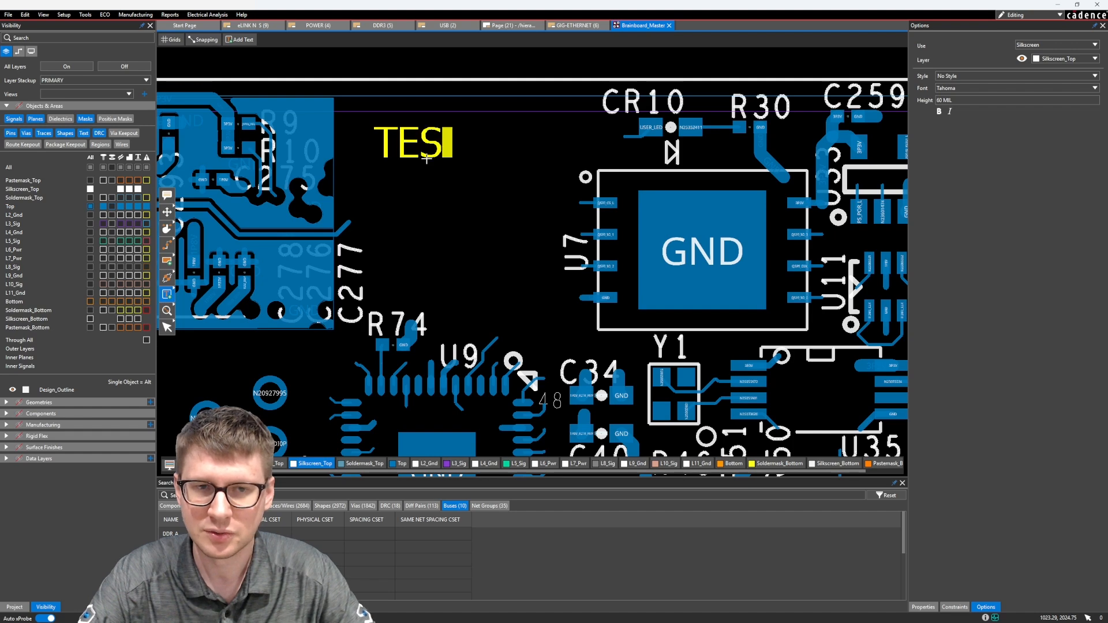
type("T_TEXT")
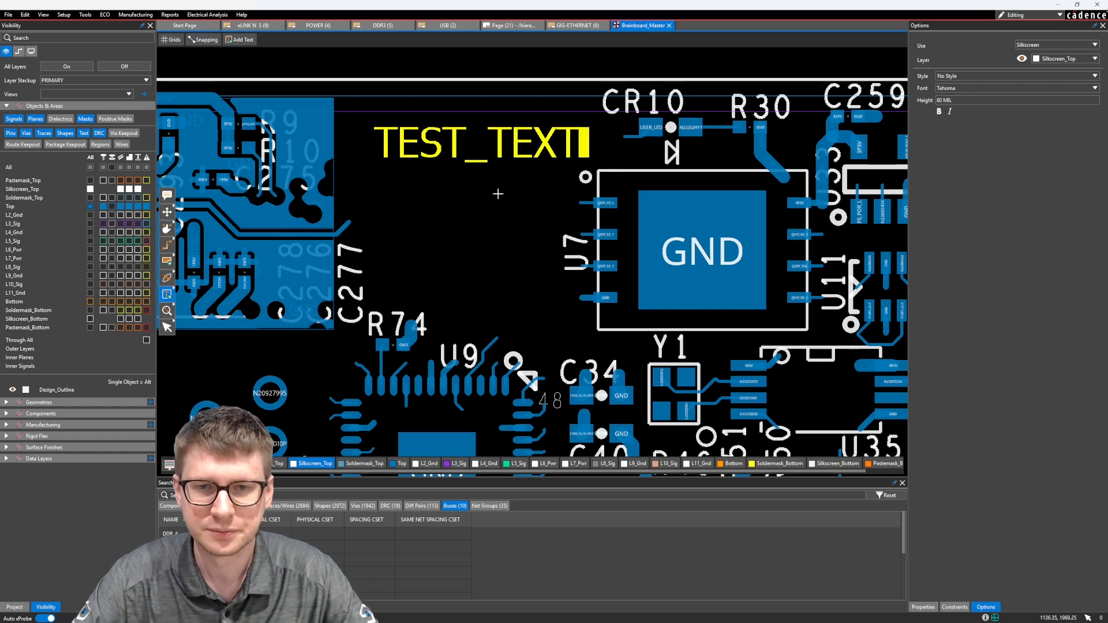
key("Return")
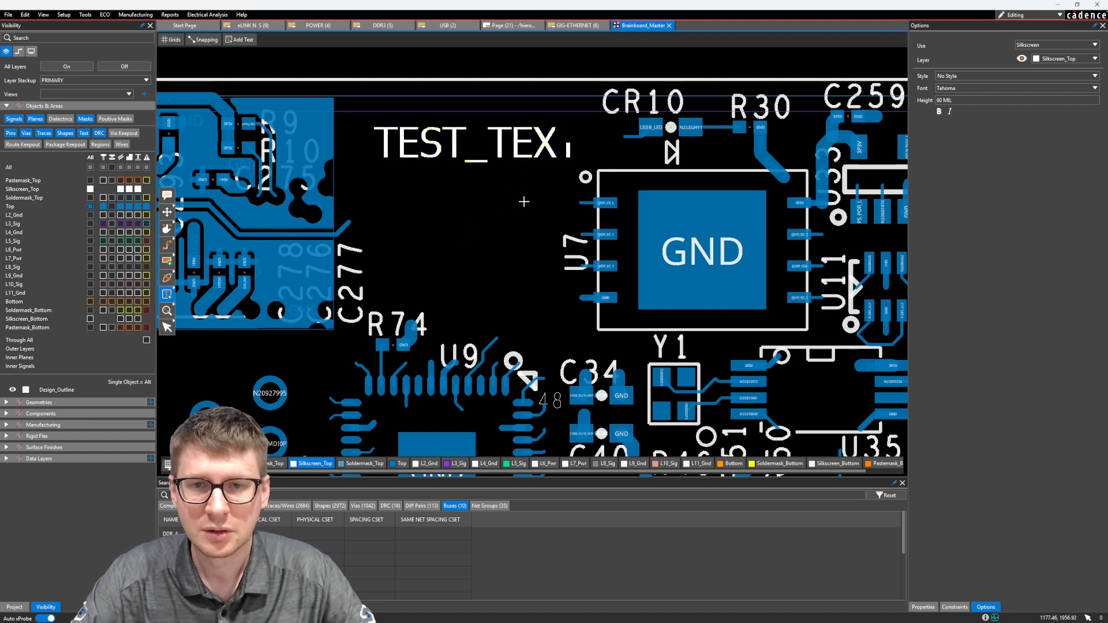
scroll(534, 172, "up", 2)
scroll(539, 194, "down", 2)
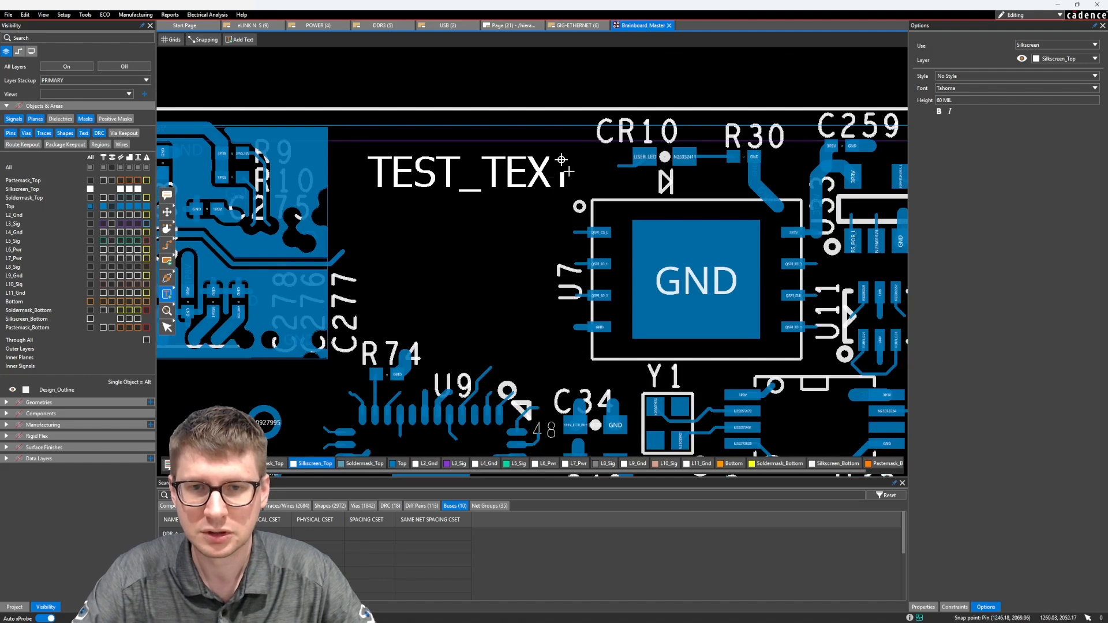
Exit text placement and move TEST_TEXT slightly down and away from the CR10 parts, to about X 915, Y 1982.
left_click(166, 328)
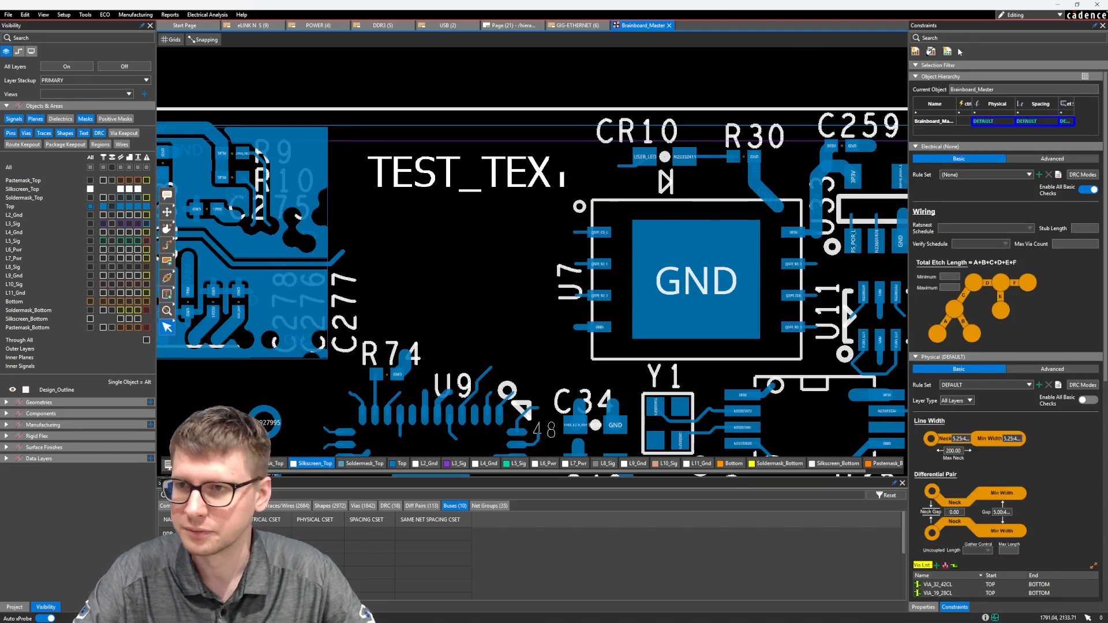
left_click(931, 605)
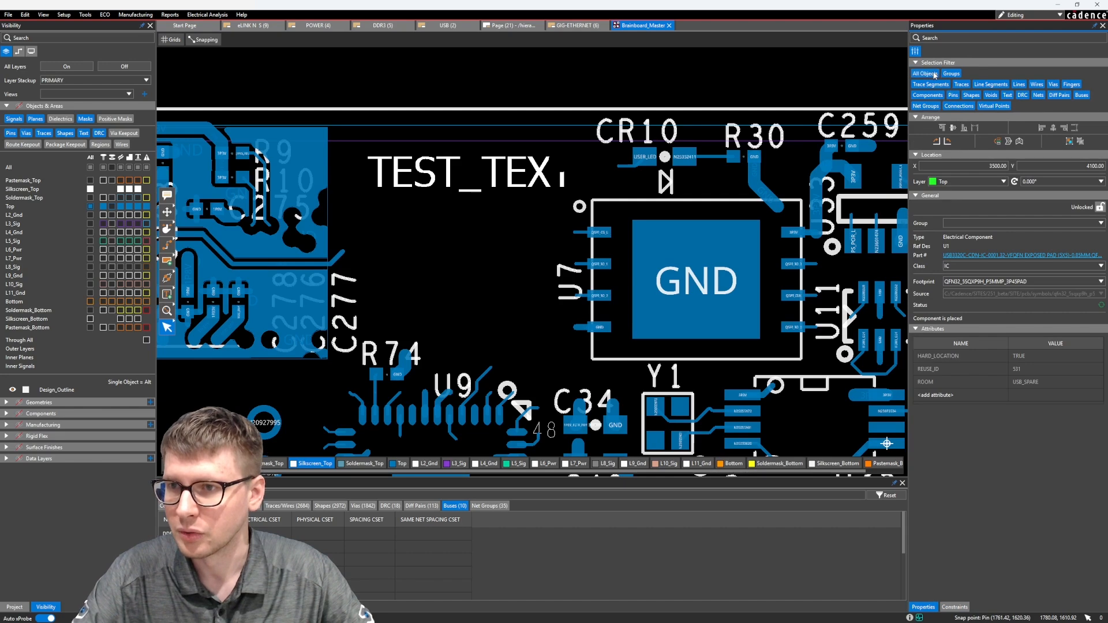
mouse_move(399, 164)
left_mouse_down()
mouse_move(384, 189)
mouse_move(395, 163)
left_mouse_up()
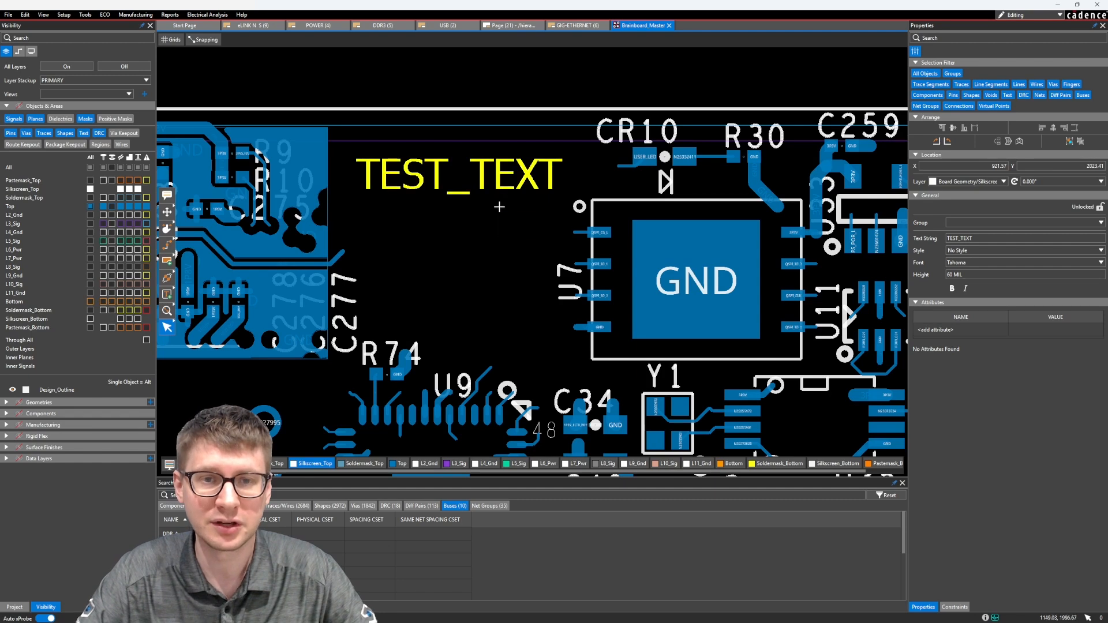
left_click_drag(498, 176, 494, 203)
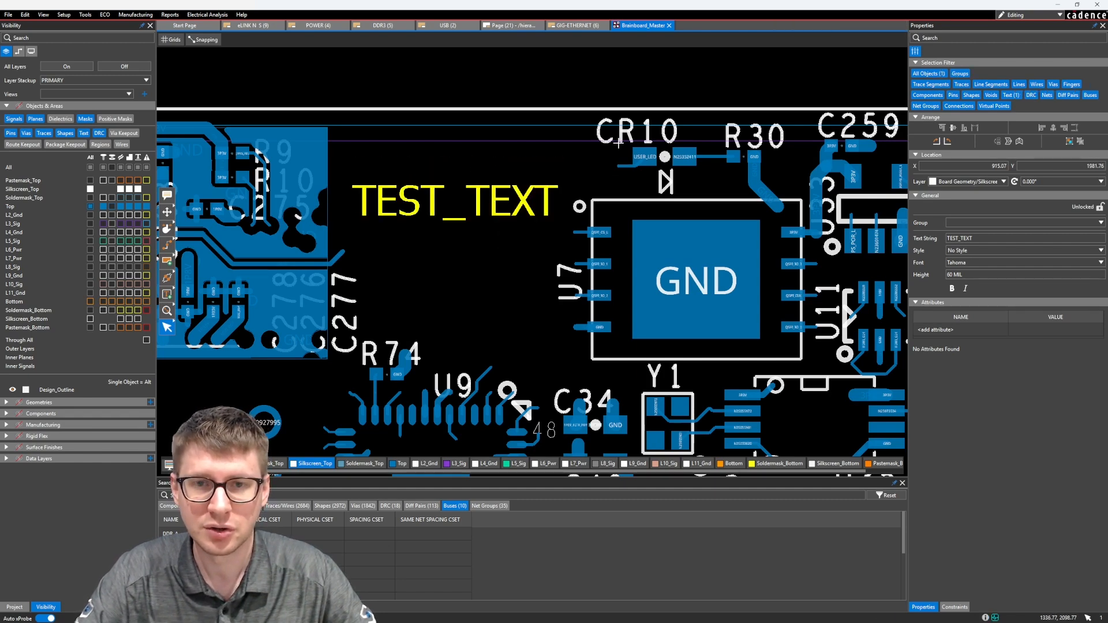
Display only the Top and Silkscreen_Top layers, including the Top layer's vias.
left_click(121, 202)
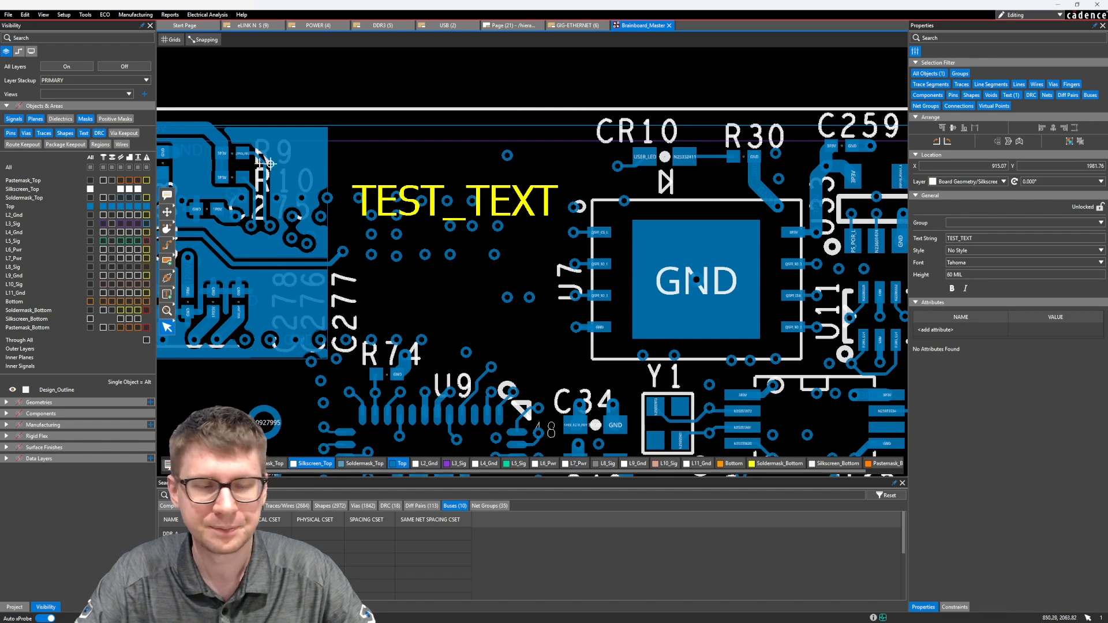
left_click(67, 67)
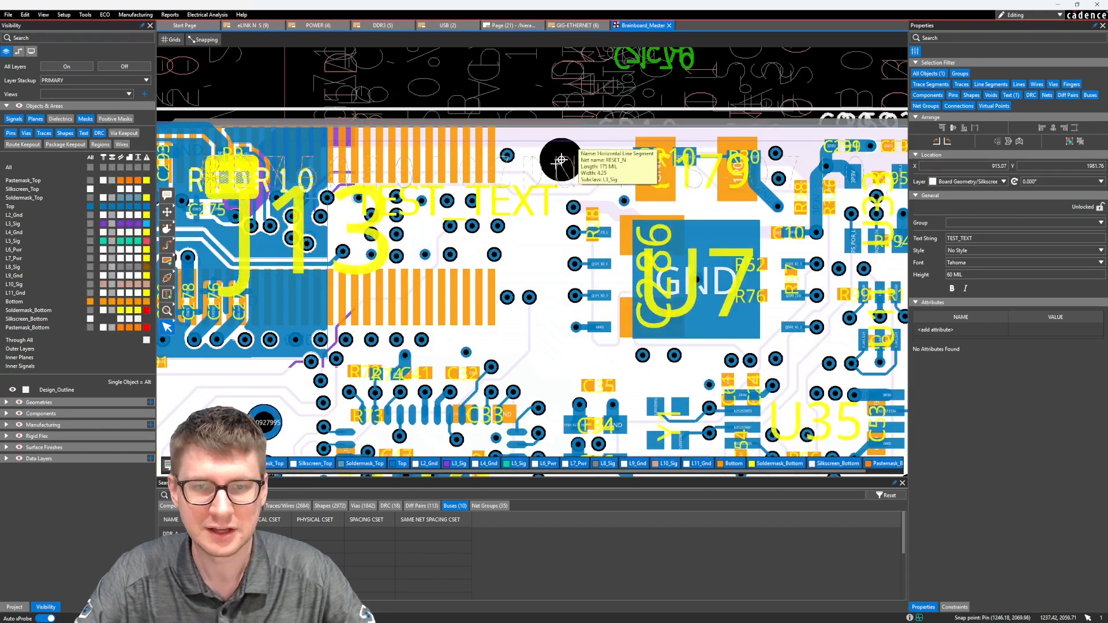
left_click(124, 66)
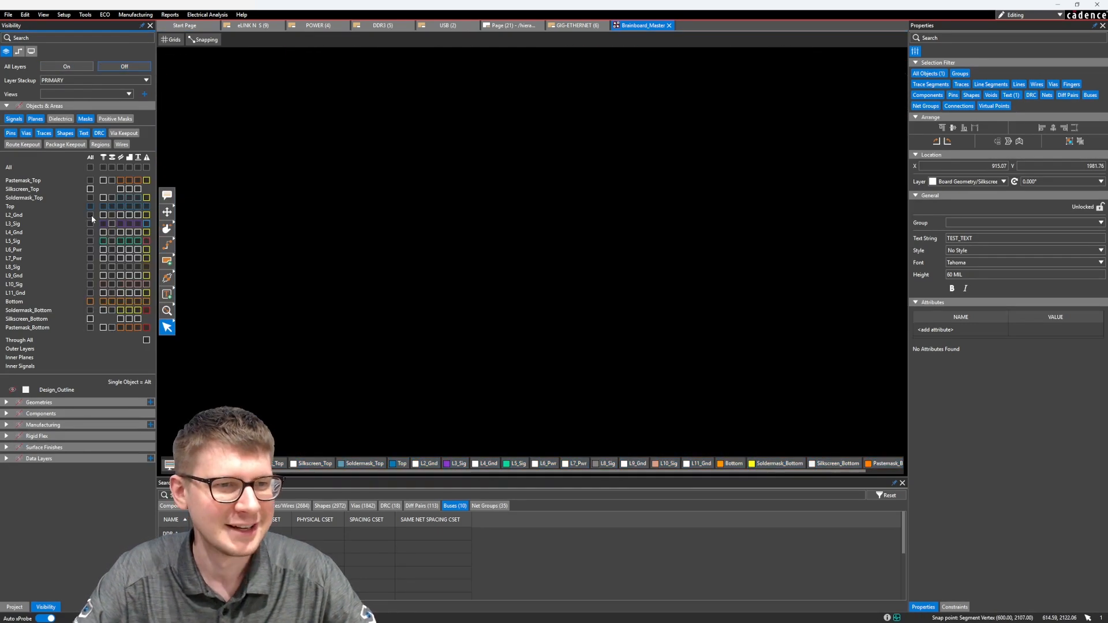
left_click(90, 206)
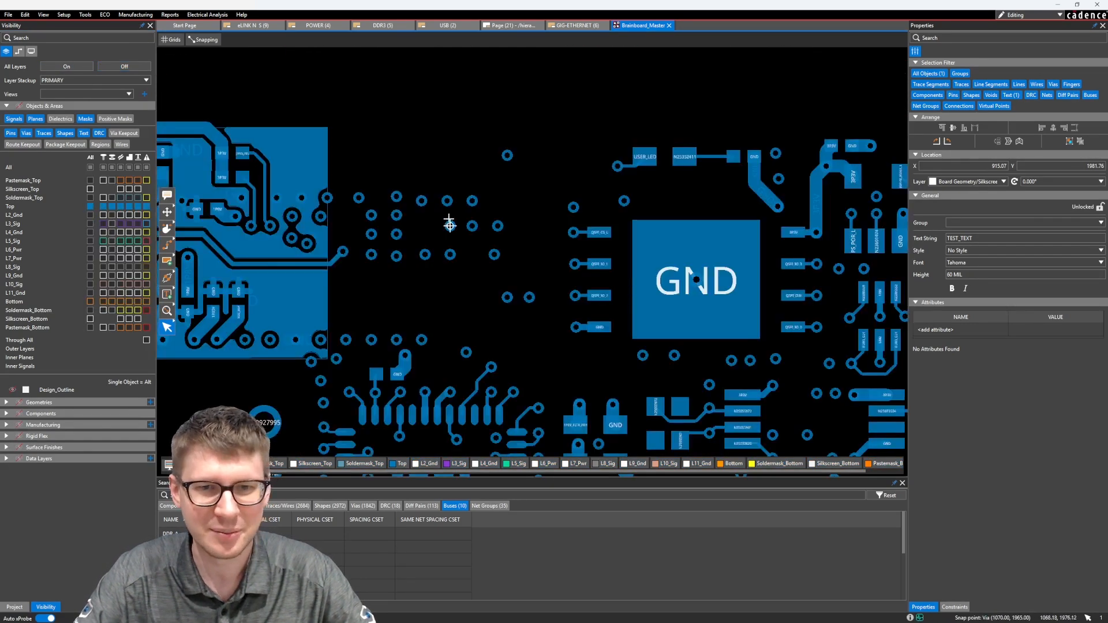
left_click(90, 188)
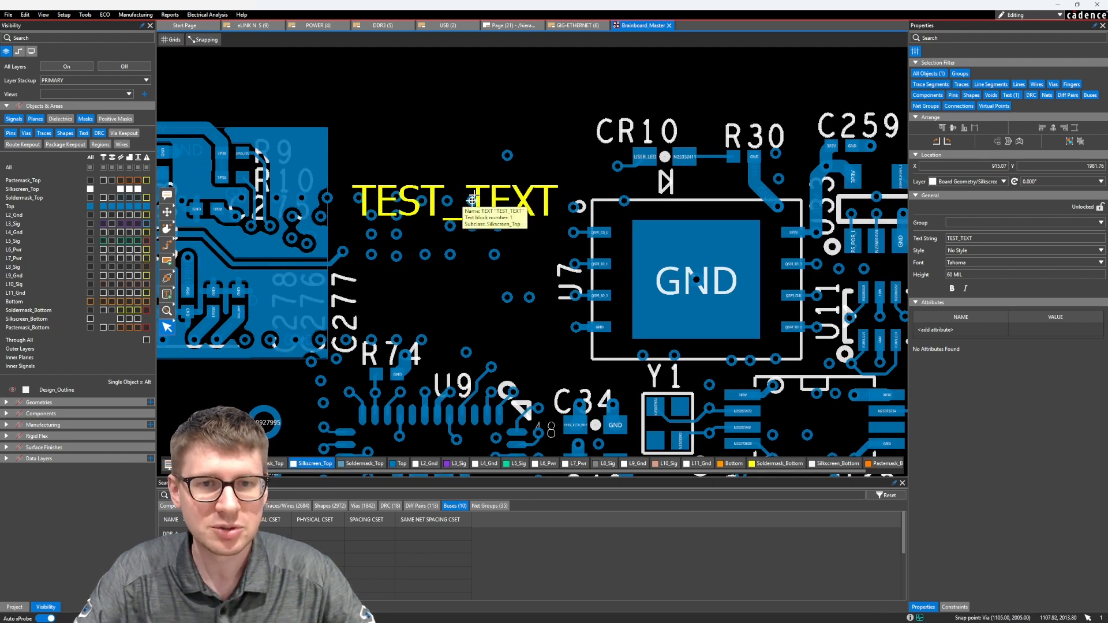
Move TEST_TEXT slightly upward, to about X 912, Y 2005.
mouse_move(472, 199)
left_mouse_down()
mouse_move(474, 178)
mouse_move(496, 162)
mouse_move(450, 180)
mouse_move(462, 188)
left_mouse_up()
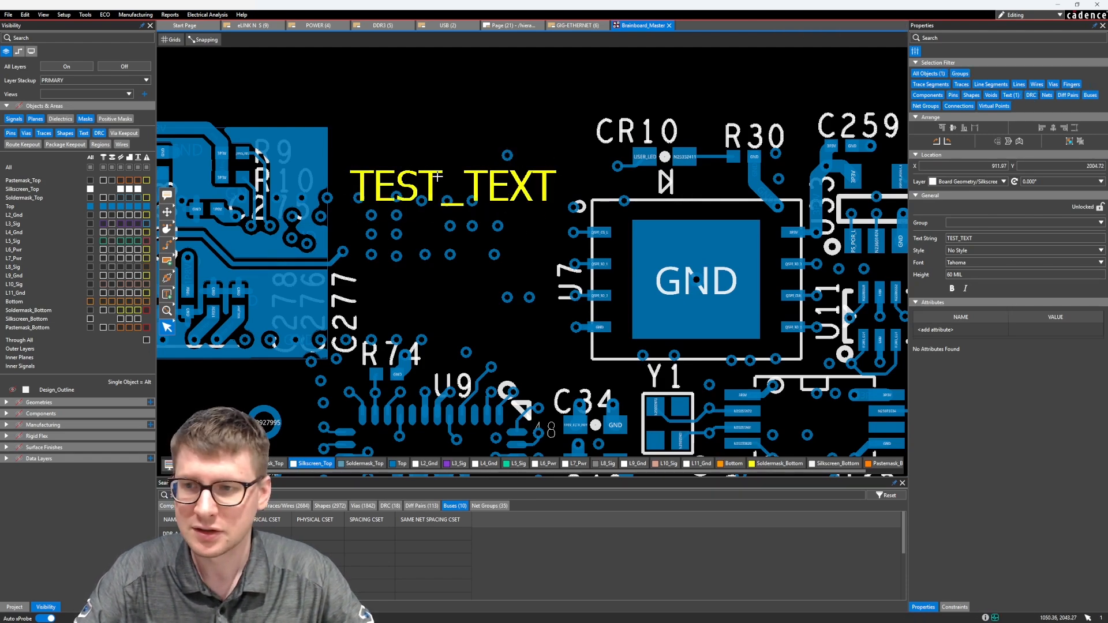
Set TEST_TEXT's font to Soya and its height to 100 MIL, and apply bold to it.
left_click(1065, 263)
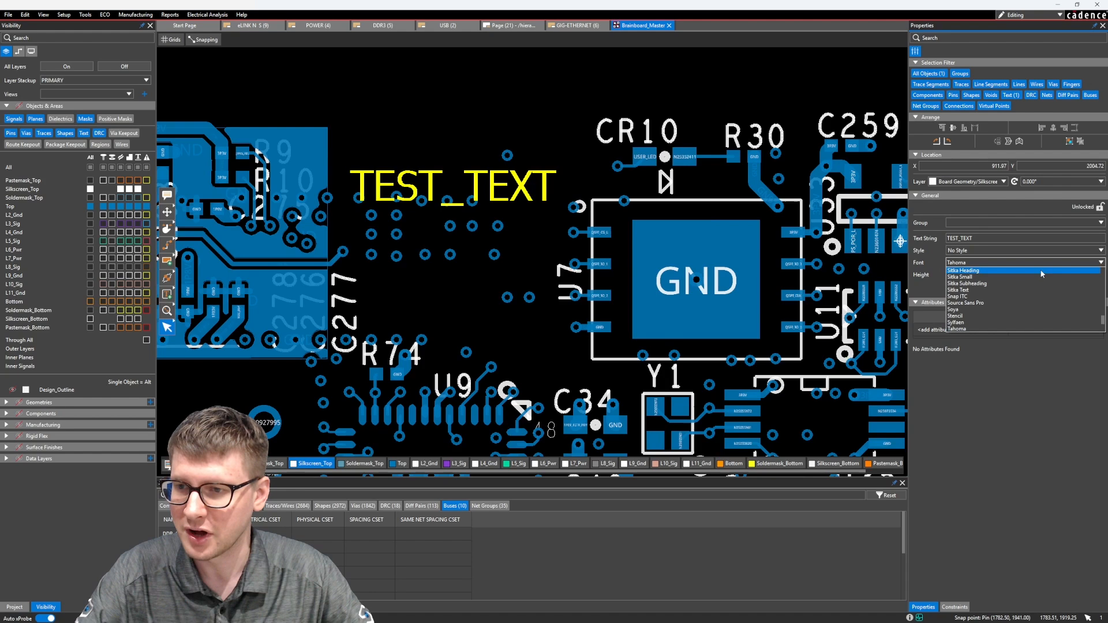
left_click(991, 310)
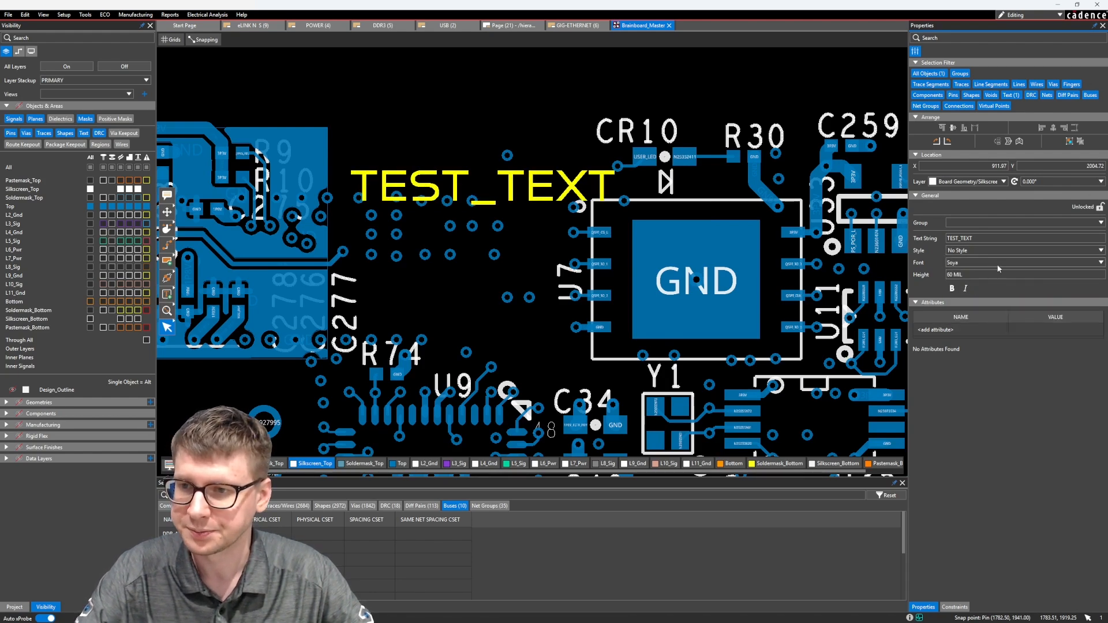
left_click(951, 274)
type("1")
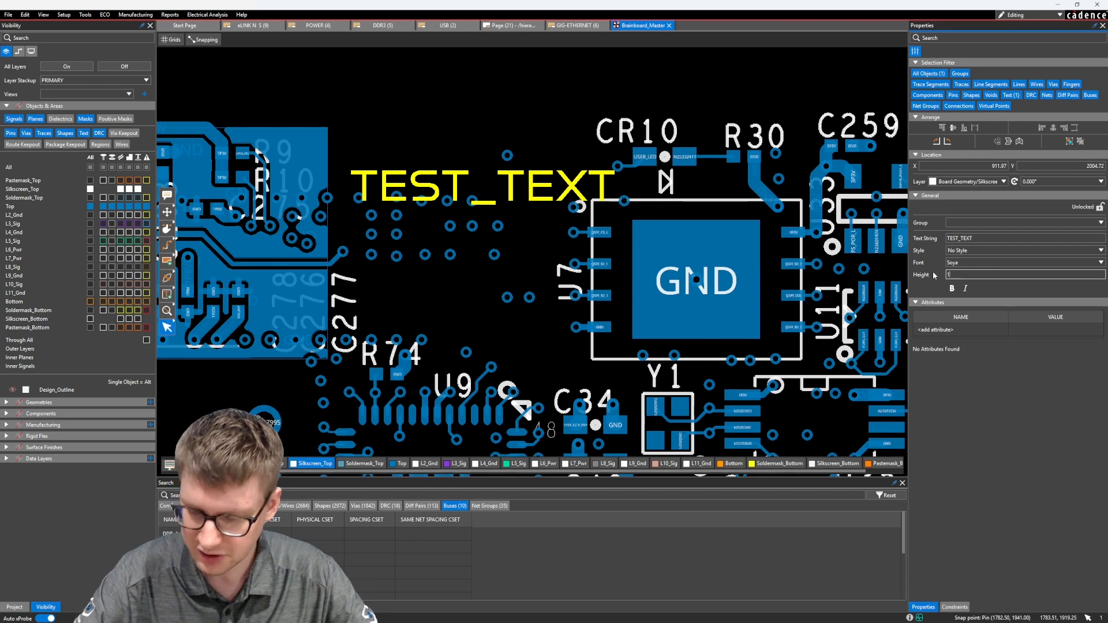
type("00")
key("Return")
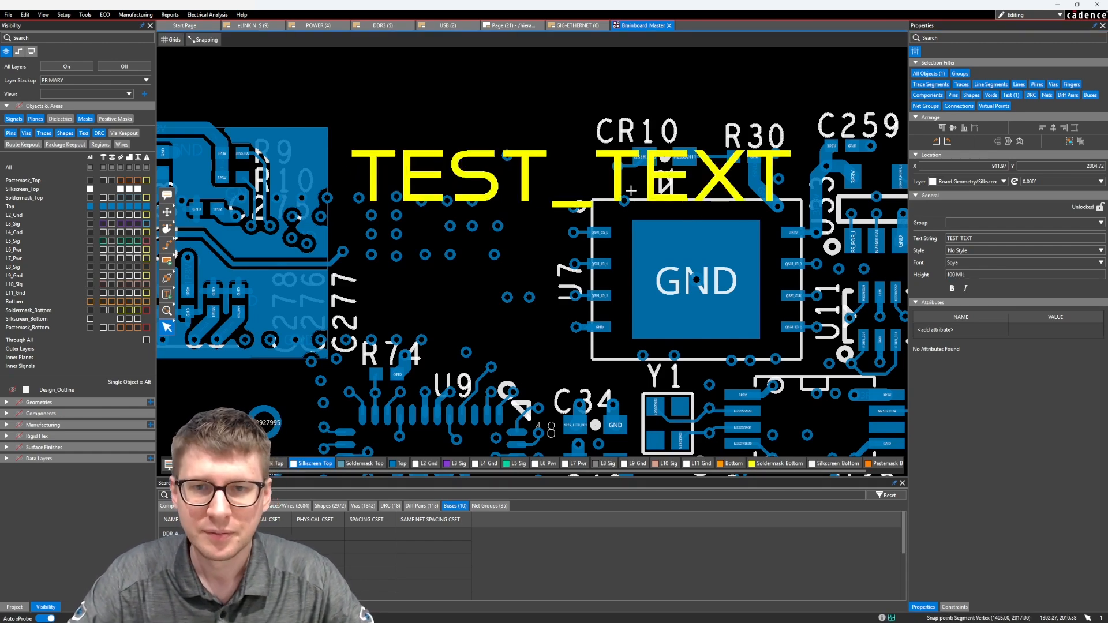
left_click(952, 287)
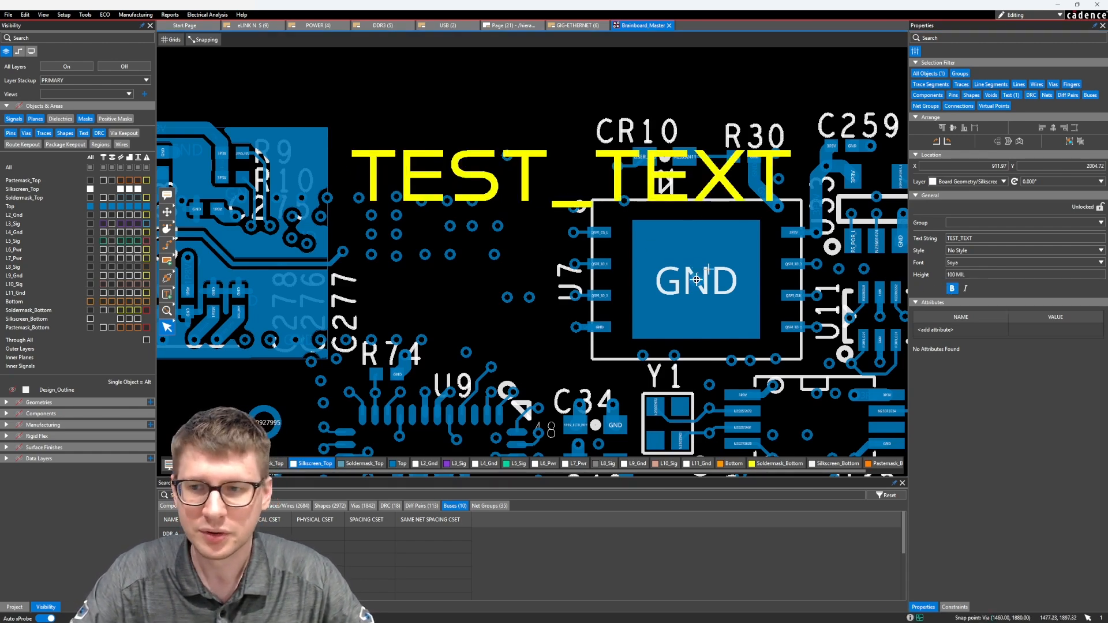
Move TEST_TEXT above the CR10 parts, and use the Move command to place its pick point at X 1000, Y 2000.
left_click_drag(485, 185, 423, 101)
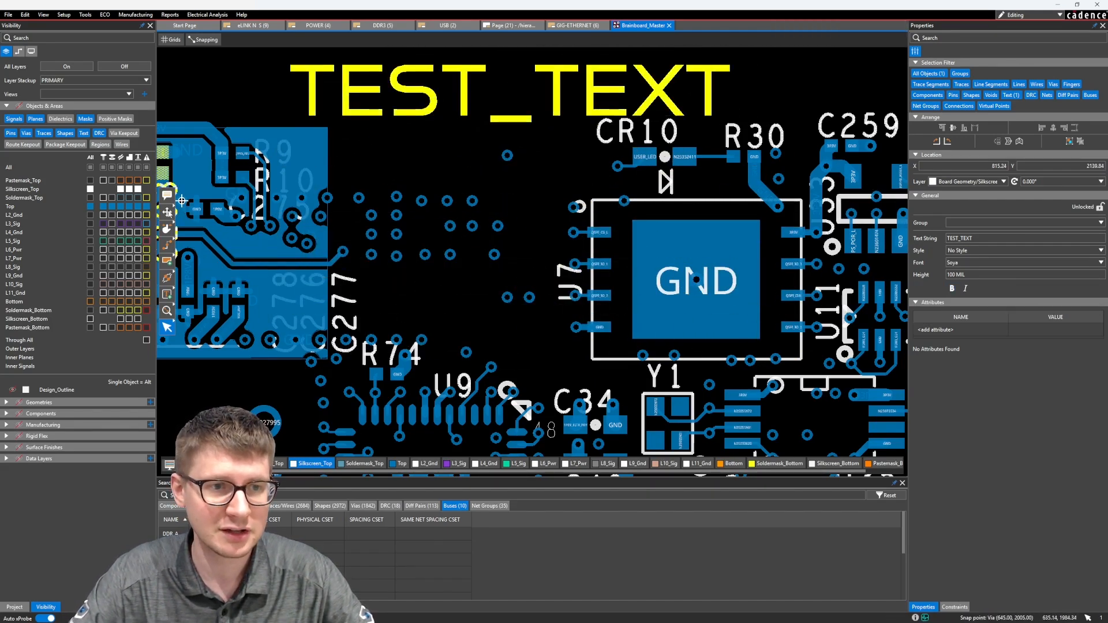
left_click(167, 212)
left_click(402, 85)
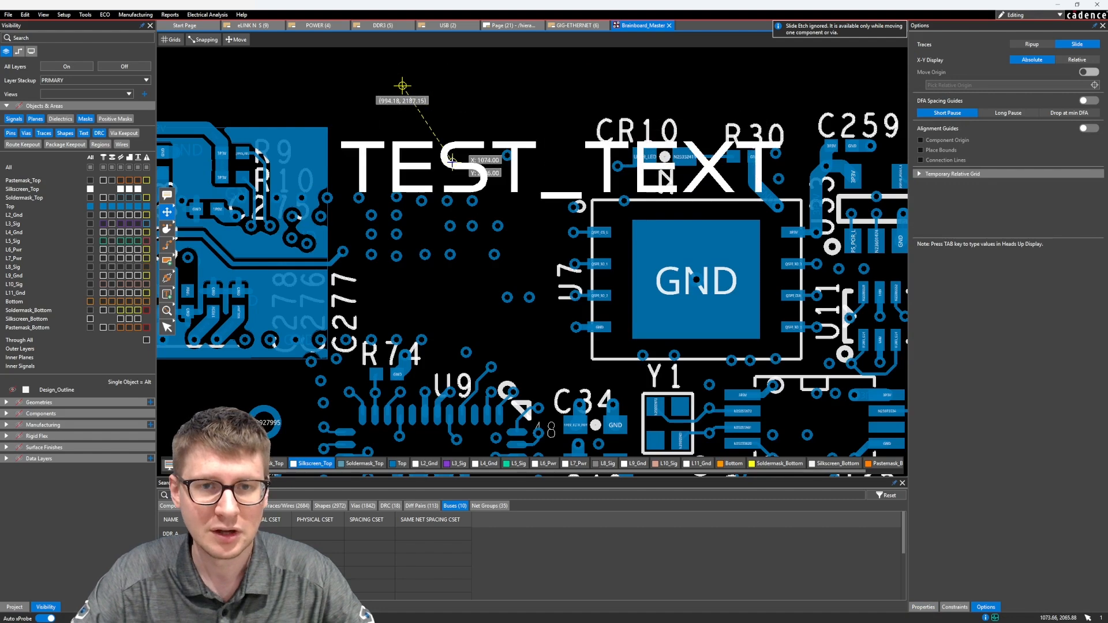
key("Tab")
type("1")
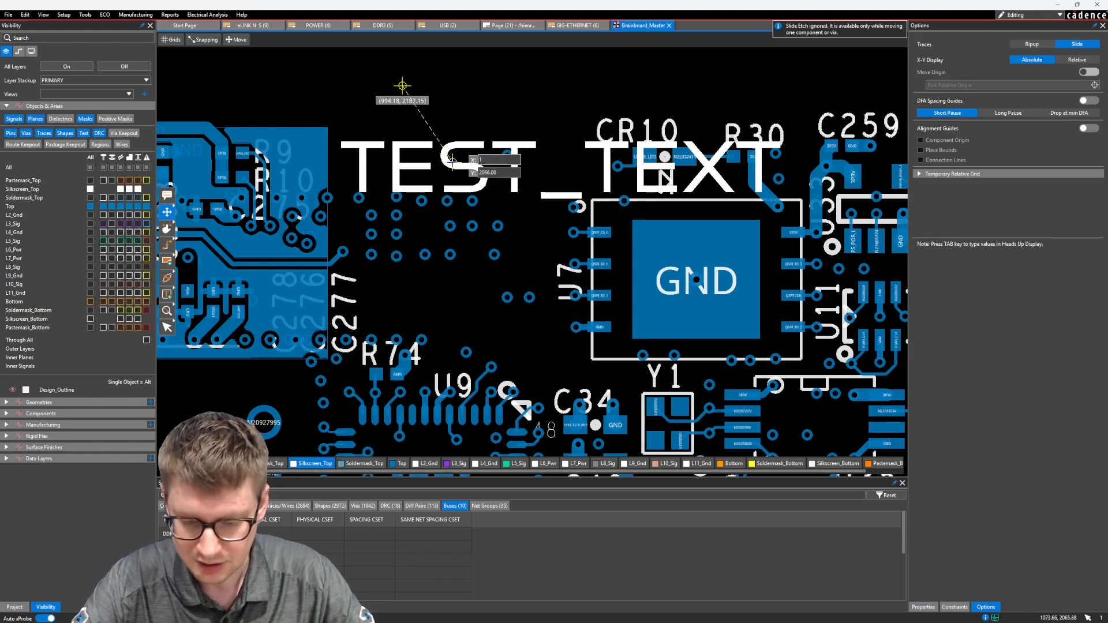
key("Tab")
type("2000")
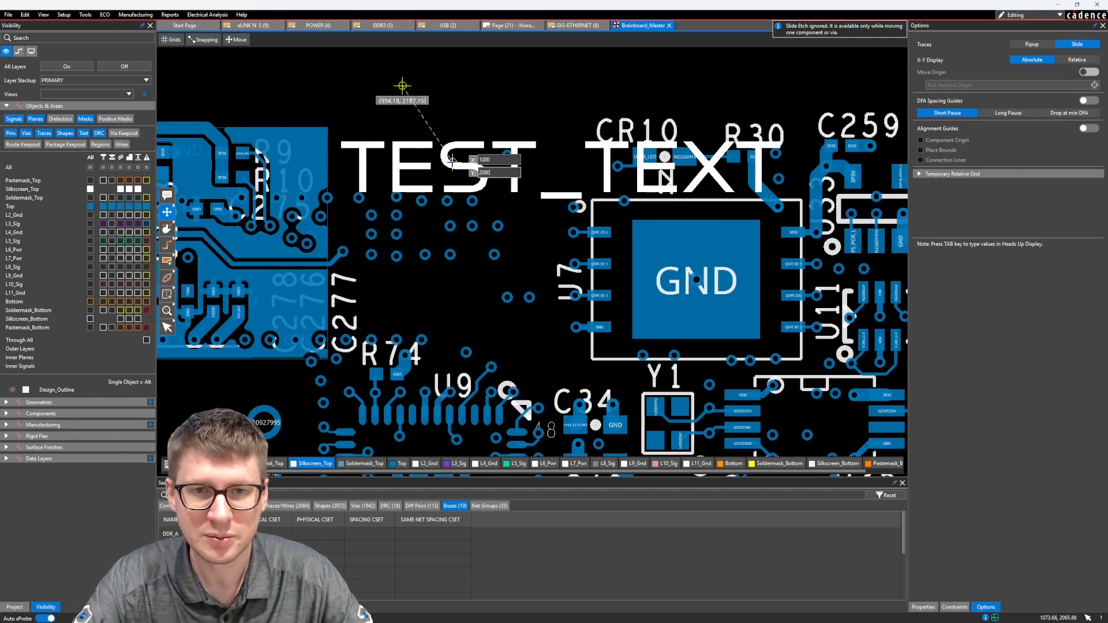
key("Return")
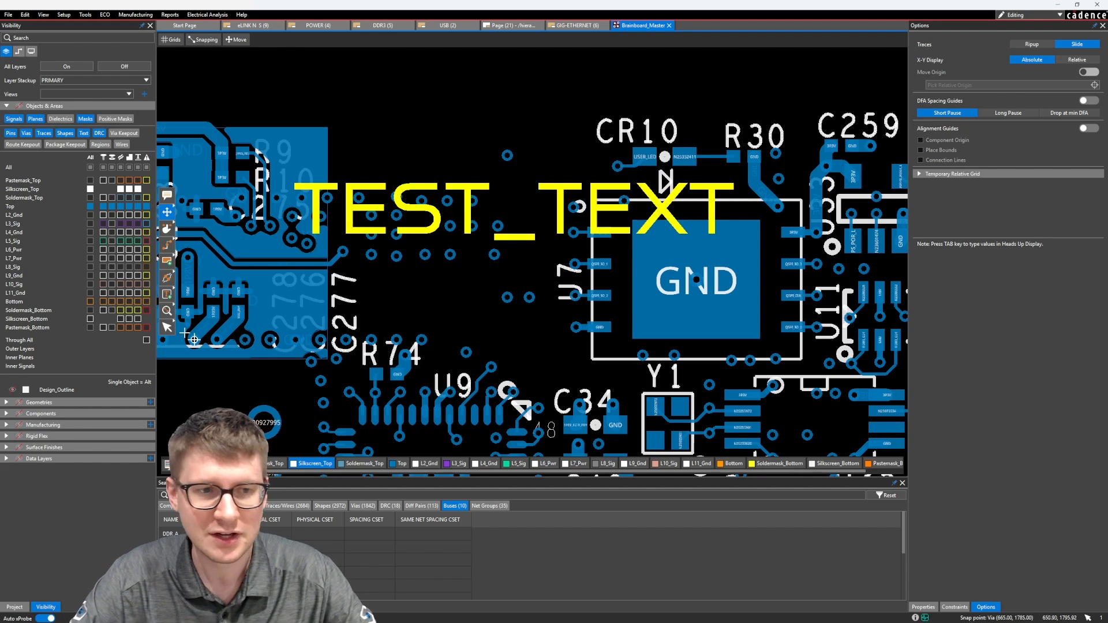
left_click(167, 329)
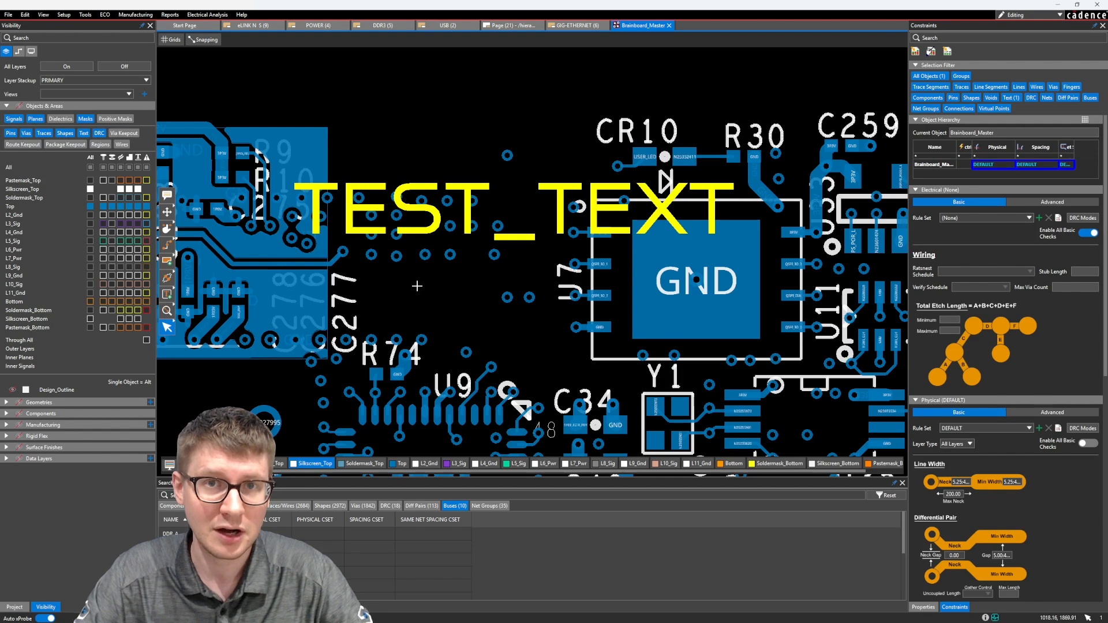
Nudge TEST_TEXT slightly upward and to the left on the board, and bring up the object properties.
left_click_drag(474, 201, 461, 177)
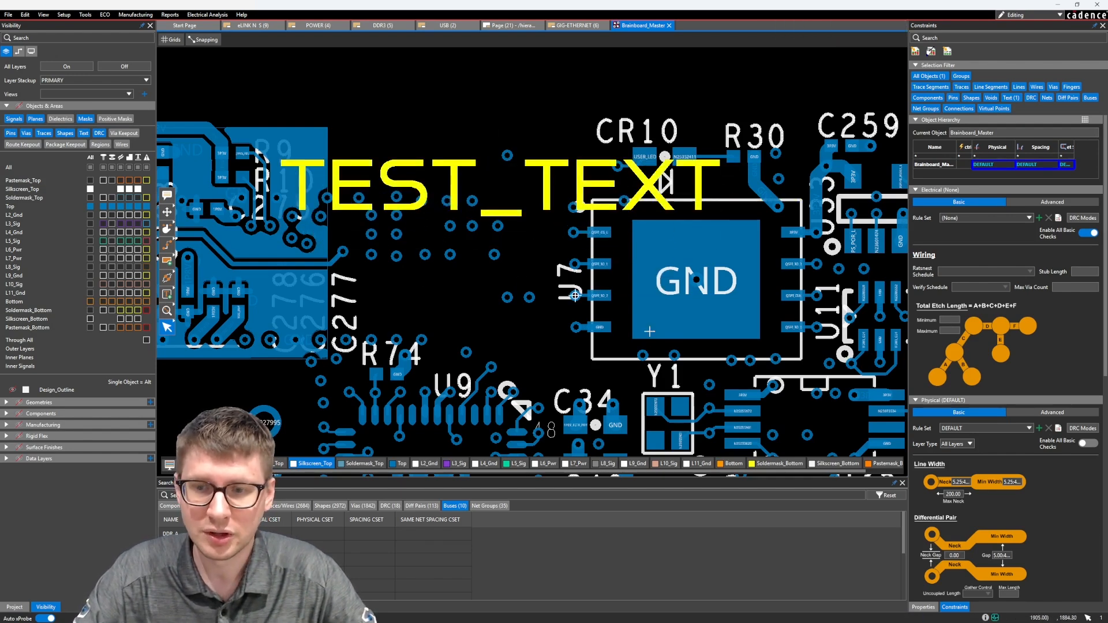
left_click(923, 607)
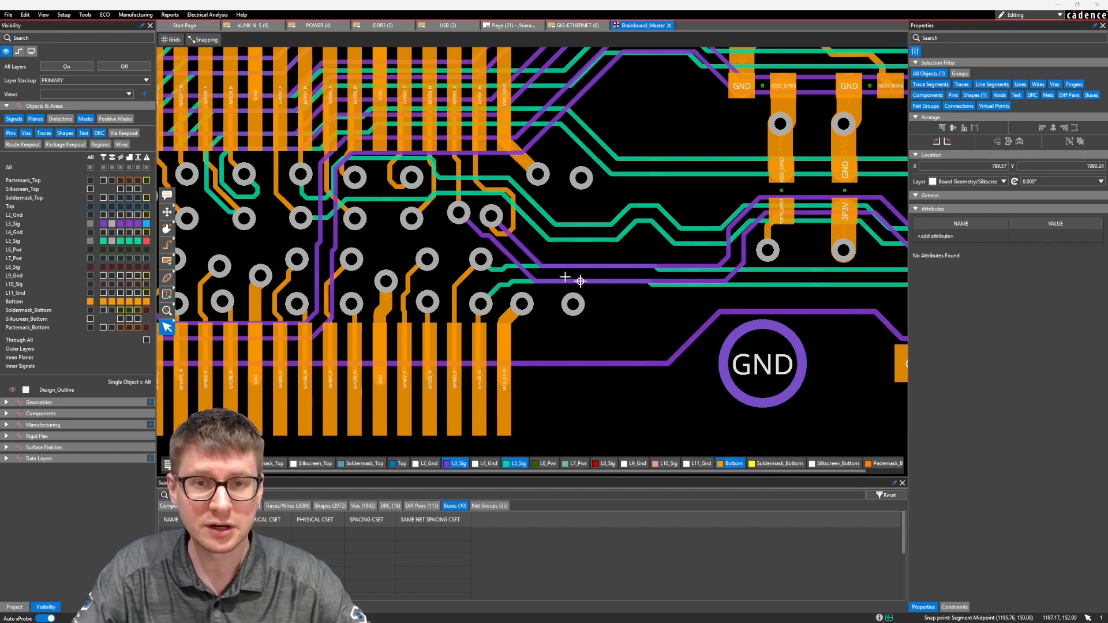
Limit the selection filter to Traces and select the L3_Sig and L5_Sig traces that leave the connector's end vias.
left_click(934, 77)
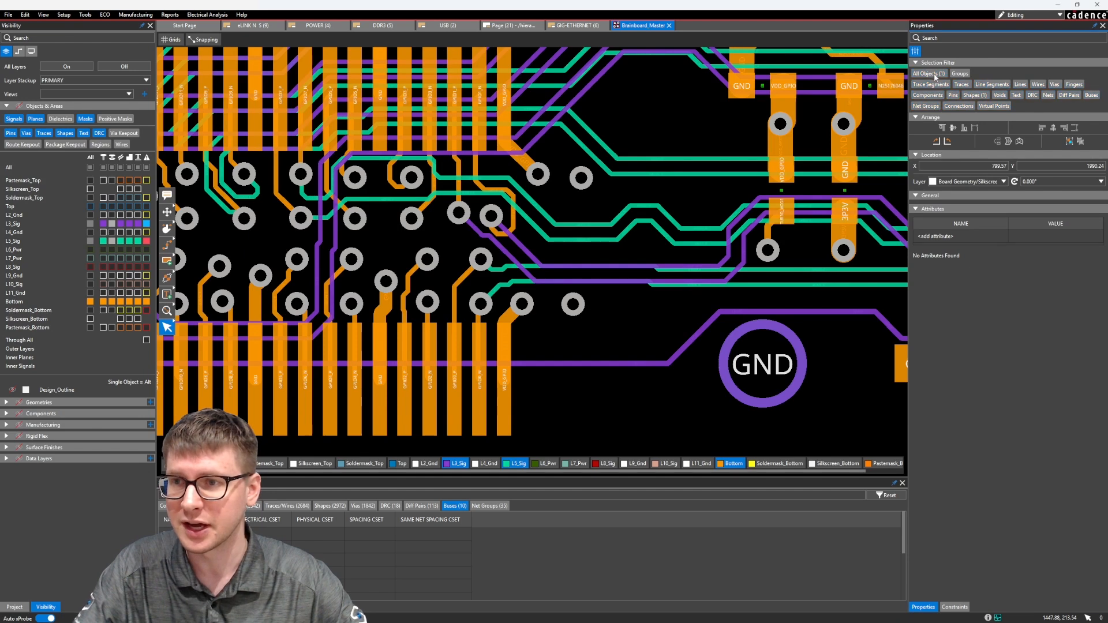
left_click(960, 84)
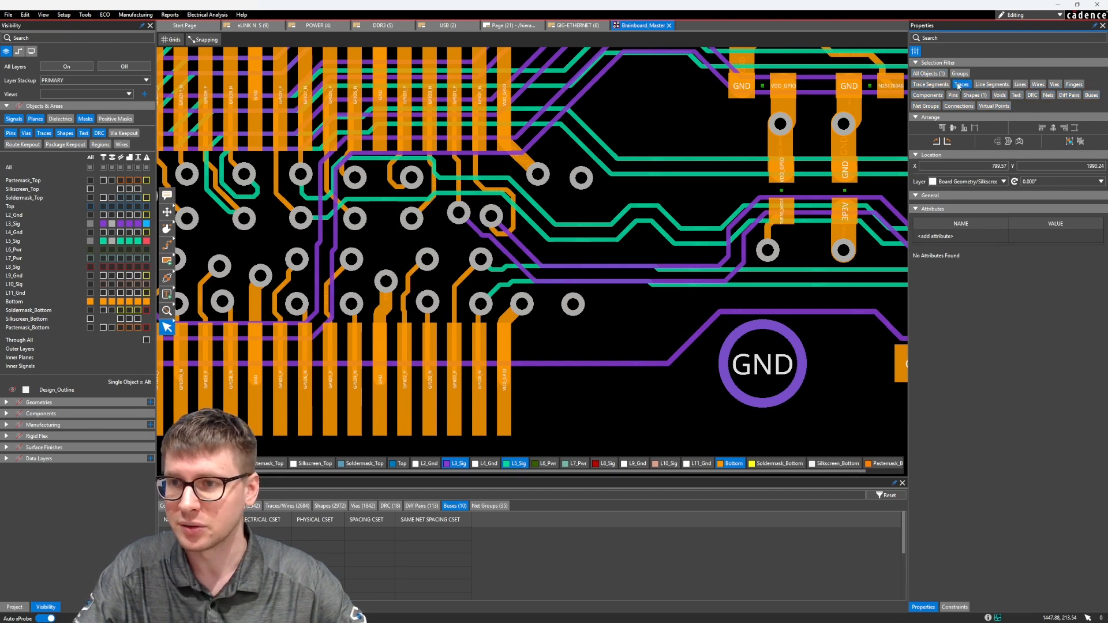
left_click_drag(585, 253, 541, 288)
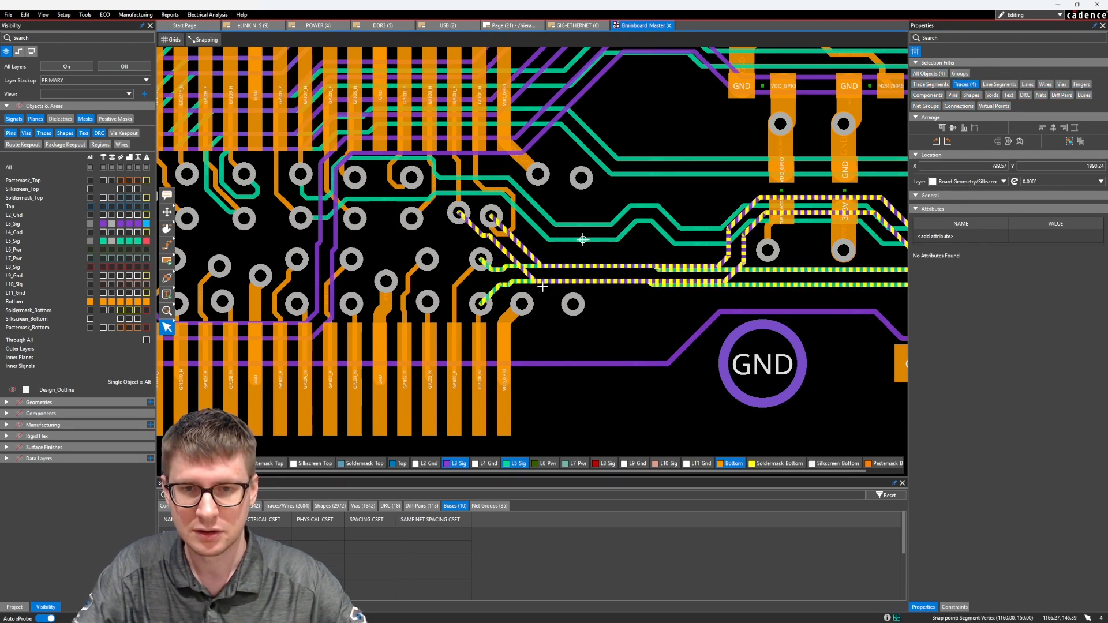
Examine the routes of the selected traces from the connector vias across the board.
scroll(594, 284, "down", 3)
middle_click_drag(631, 262, 227, 482)
scroll(581, 265, "up", 4)
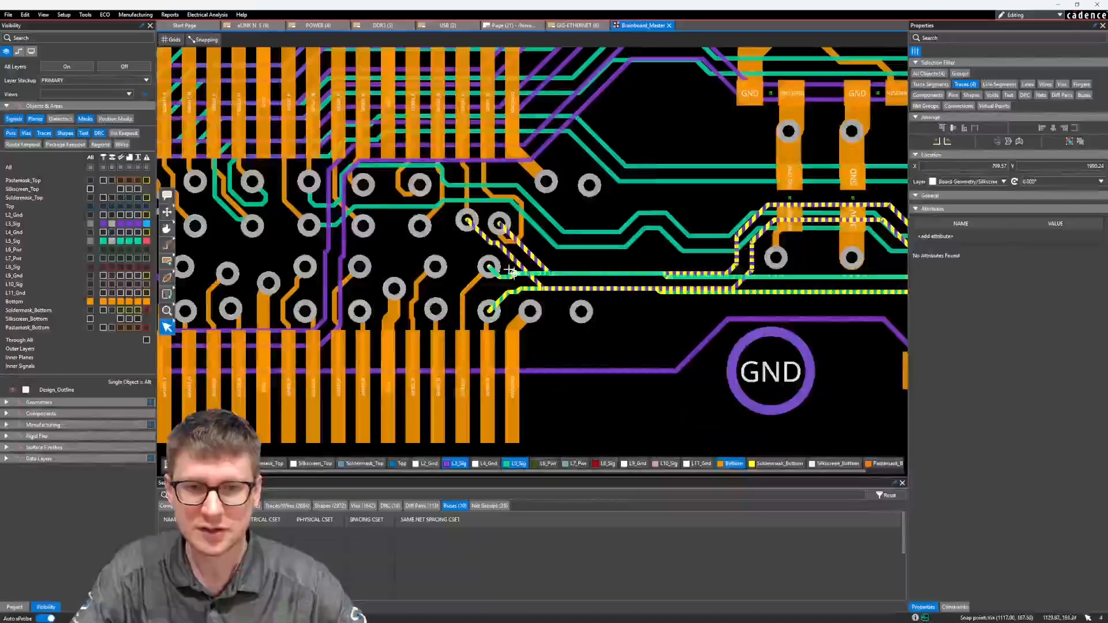
middle_click_drag(581, 264, 592, 257)
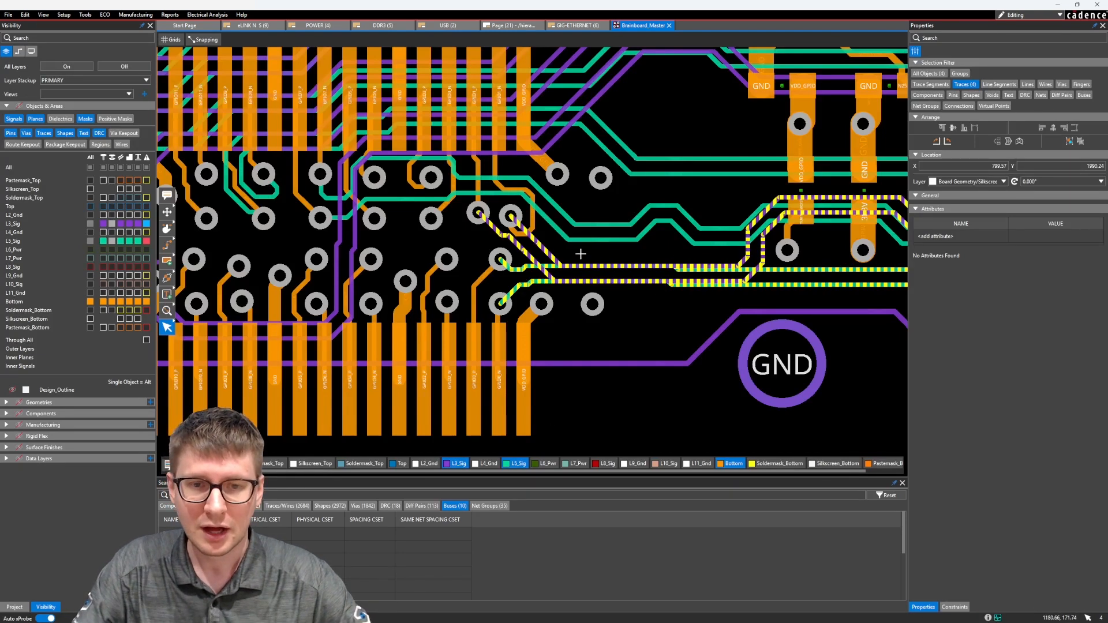
middle_click_drag(596, 251, 524, 290)
scroll(587, 250, "down", 3)
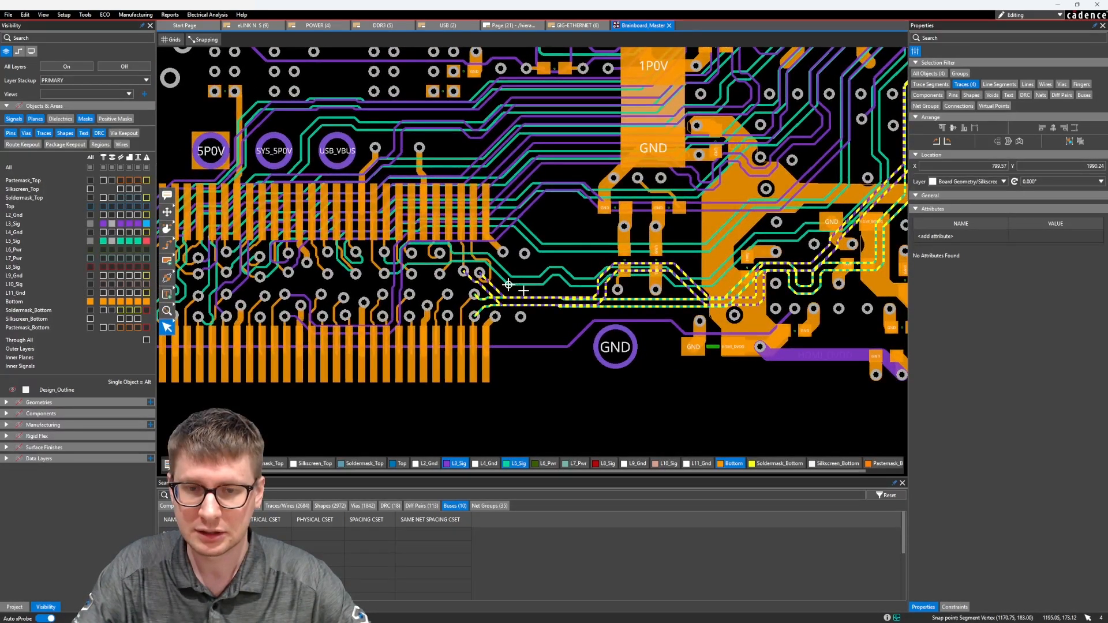
scroll(523, 291, "up", 4)
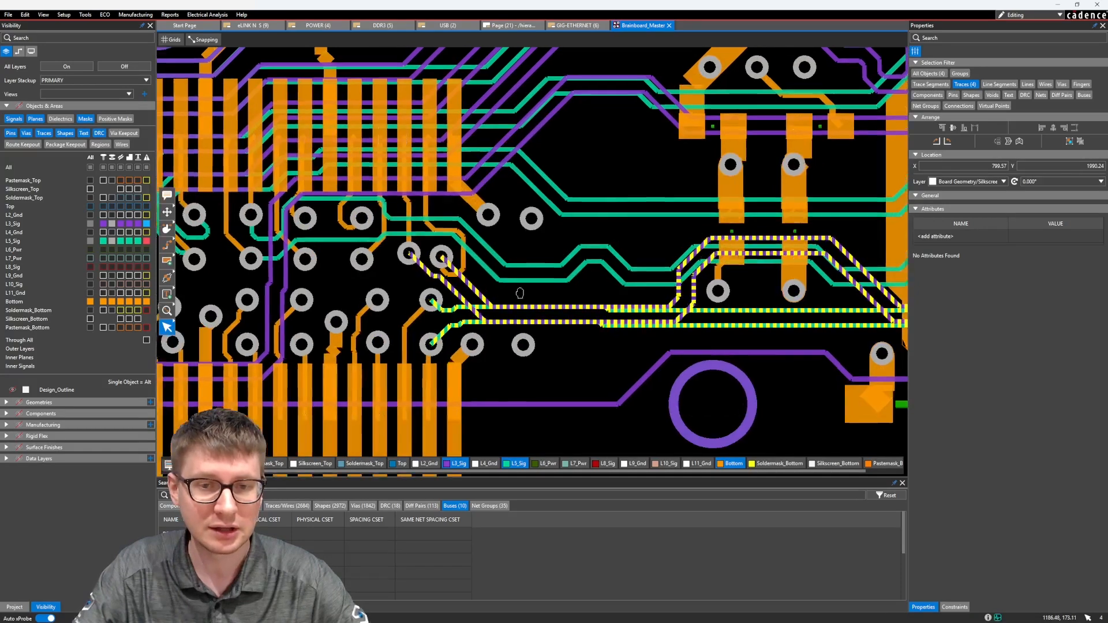
middle_click_drag(523, 291, 546, 272)
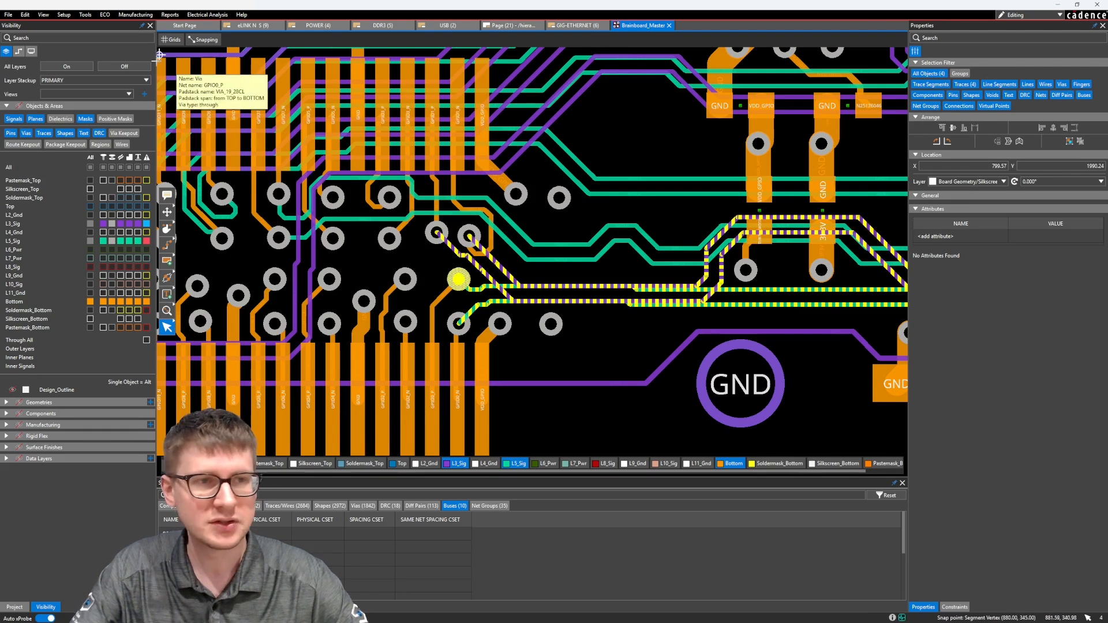
Copy the selected traces with Copy Layout, using the end pin of the lower connector row as the origin.
left_click(25, 14)
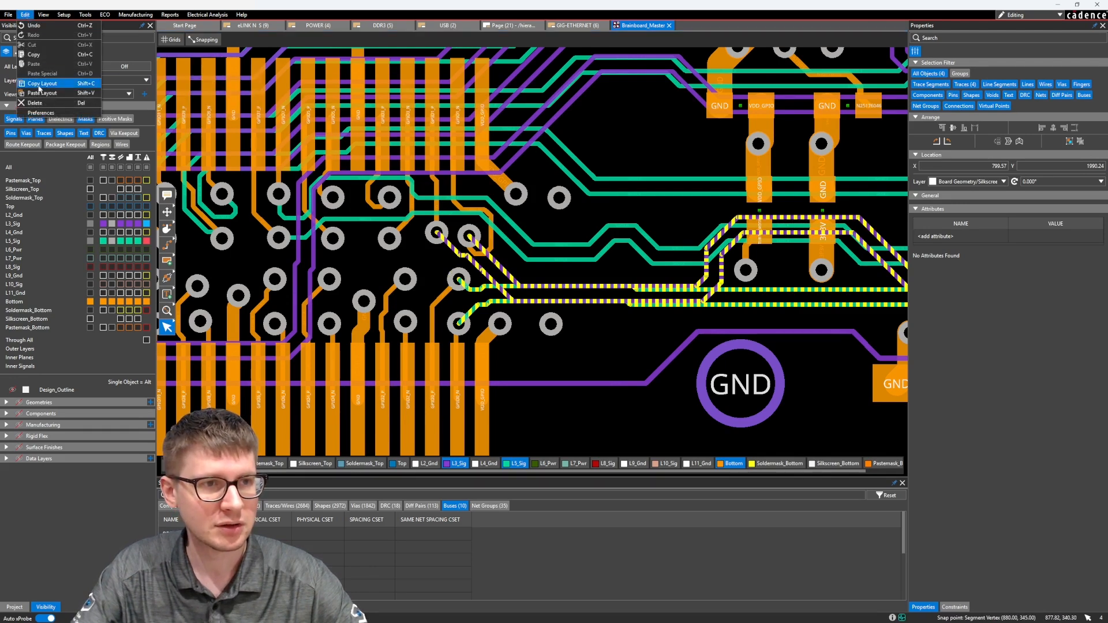
left_click(40, 84)
left_click(25, 14)
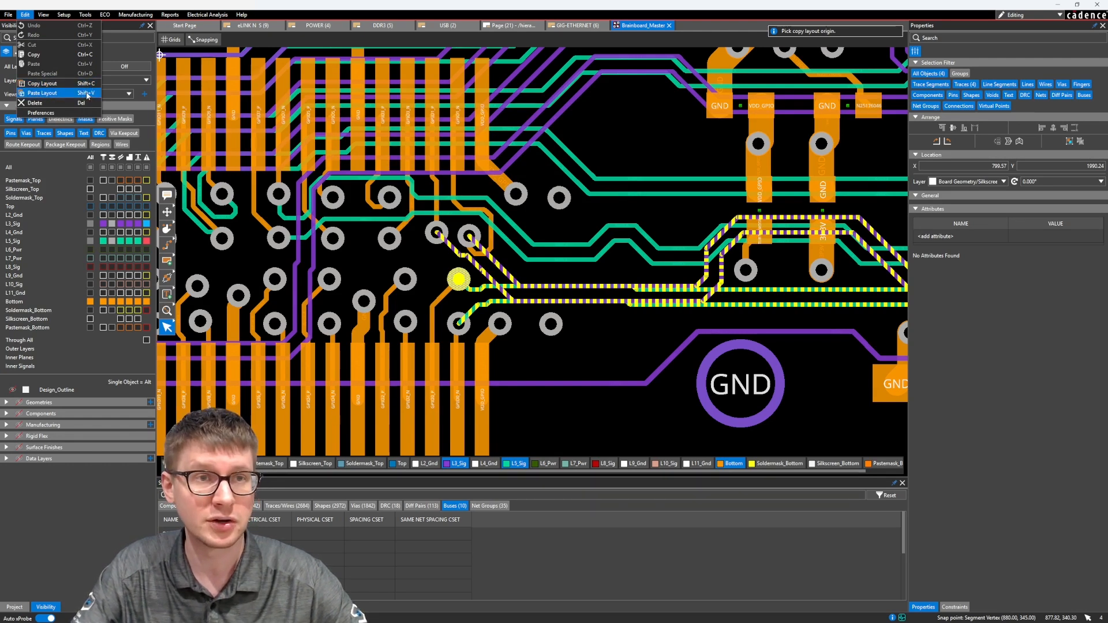
left_click(7, 15)
left_click(24, 14)
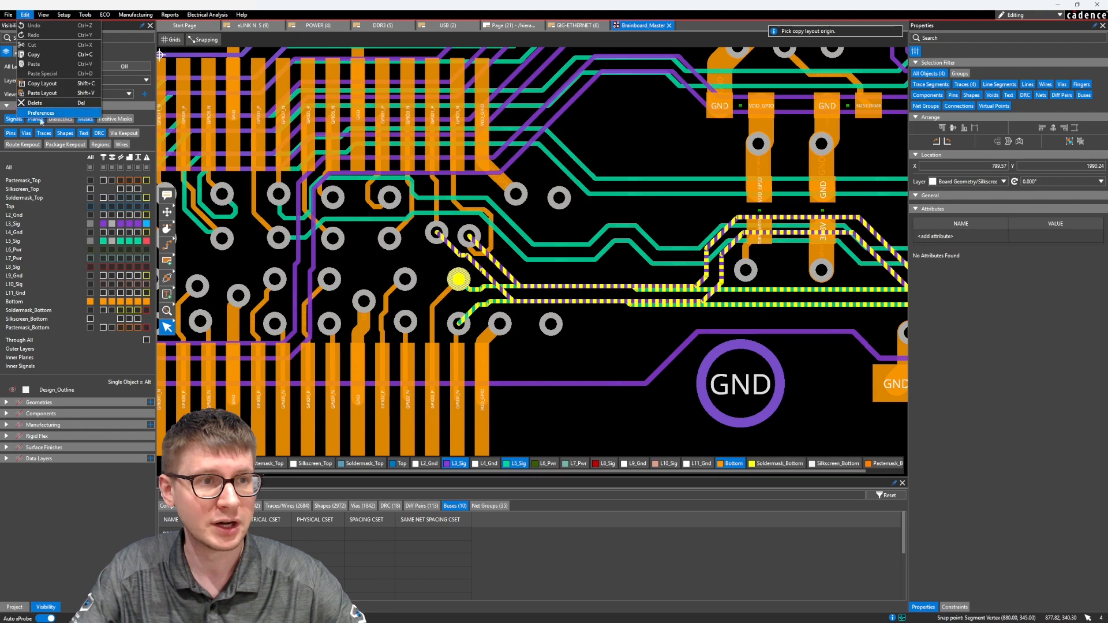
middle_click_drag(484, 223, 491, 224)
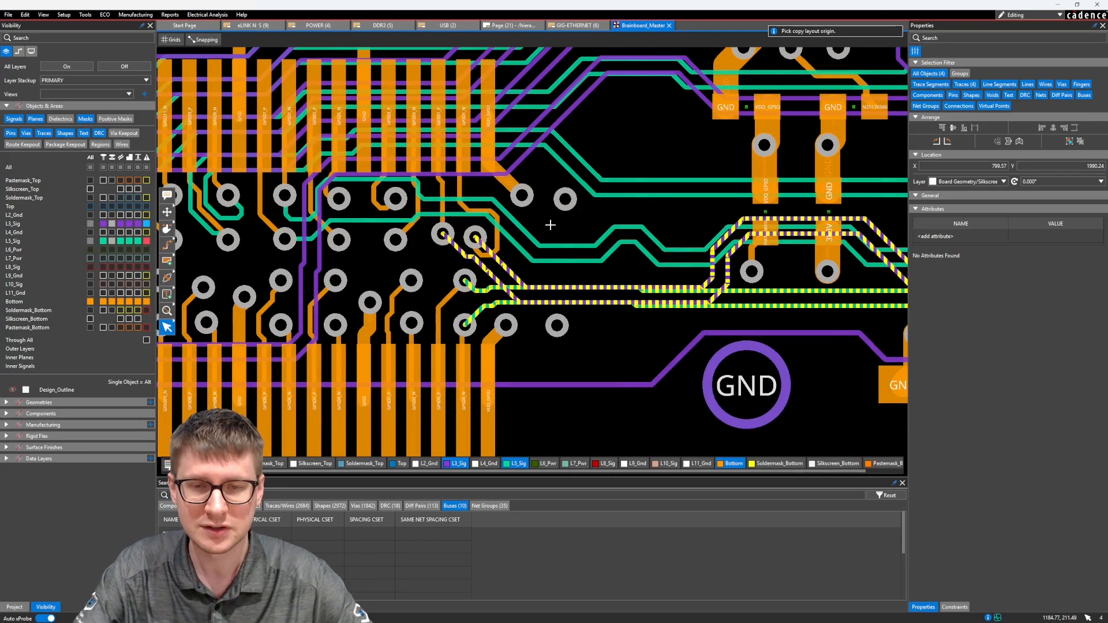
left_click(24, 15)
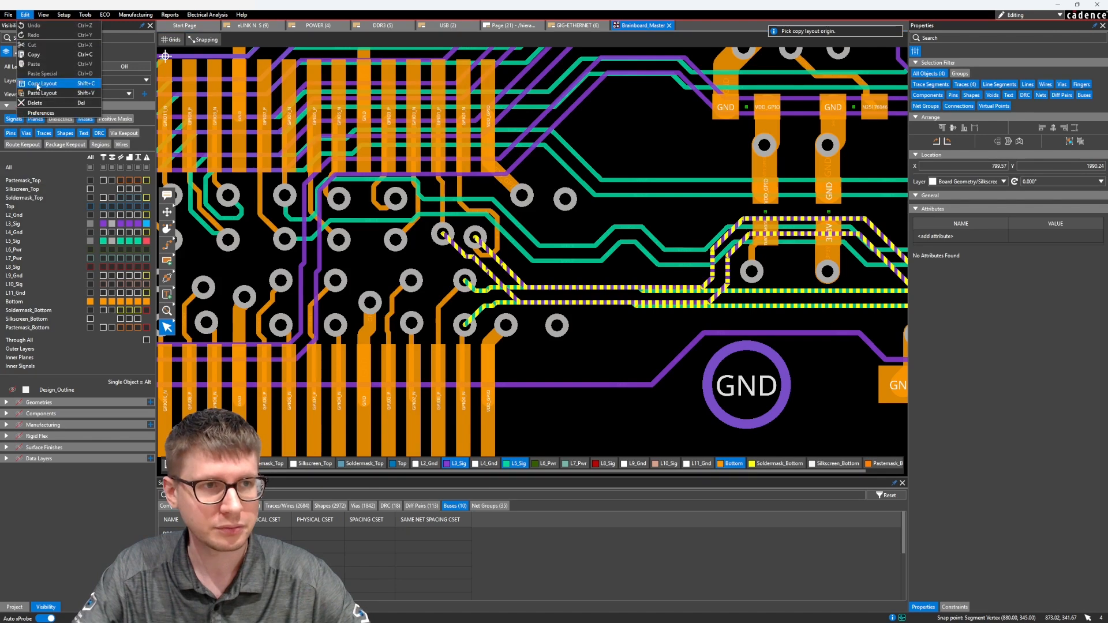
left_click(37, 86)
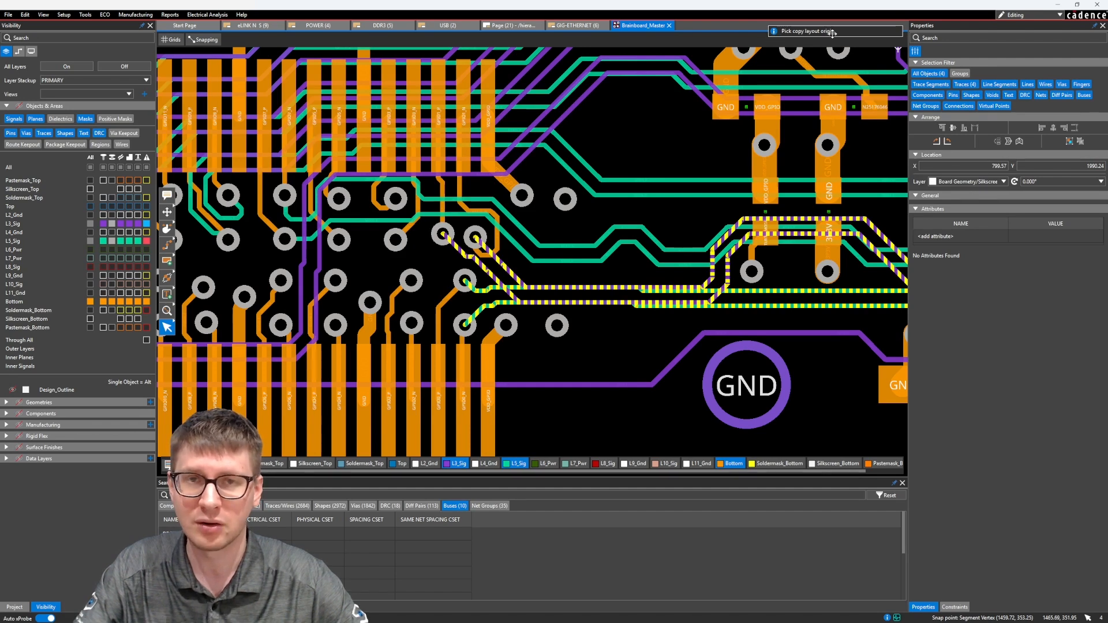
middle_click_drag(556, 376, 569, 324)
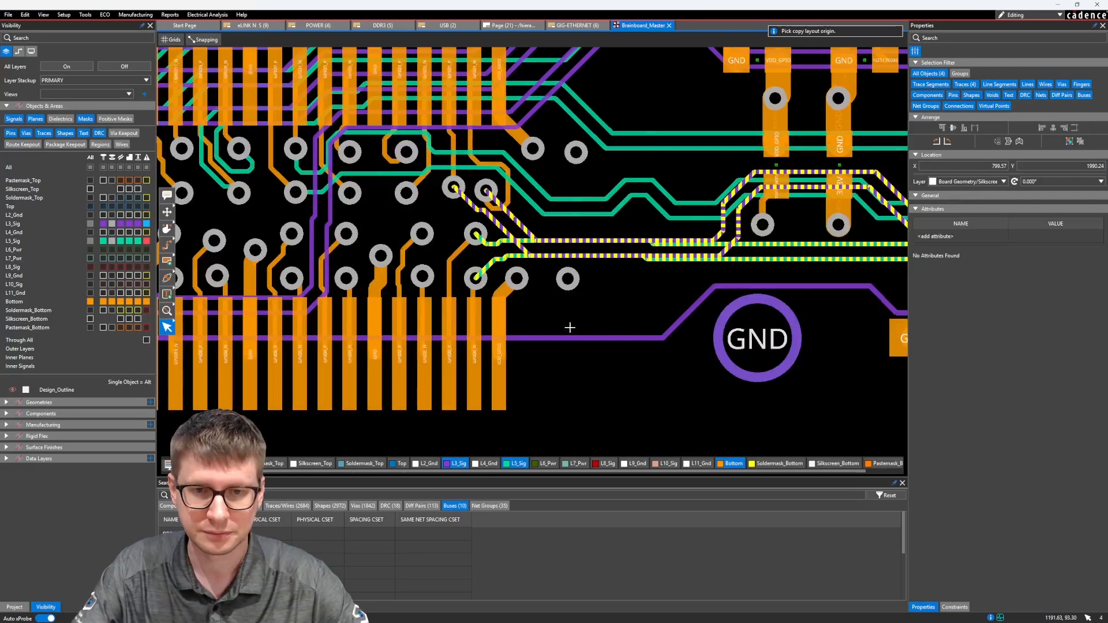
left_click(498, 354)
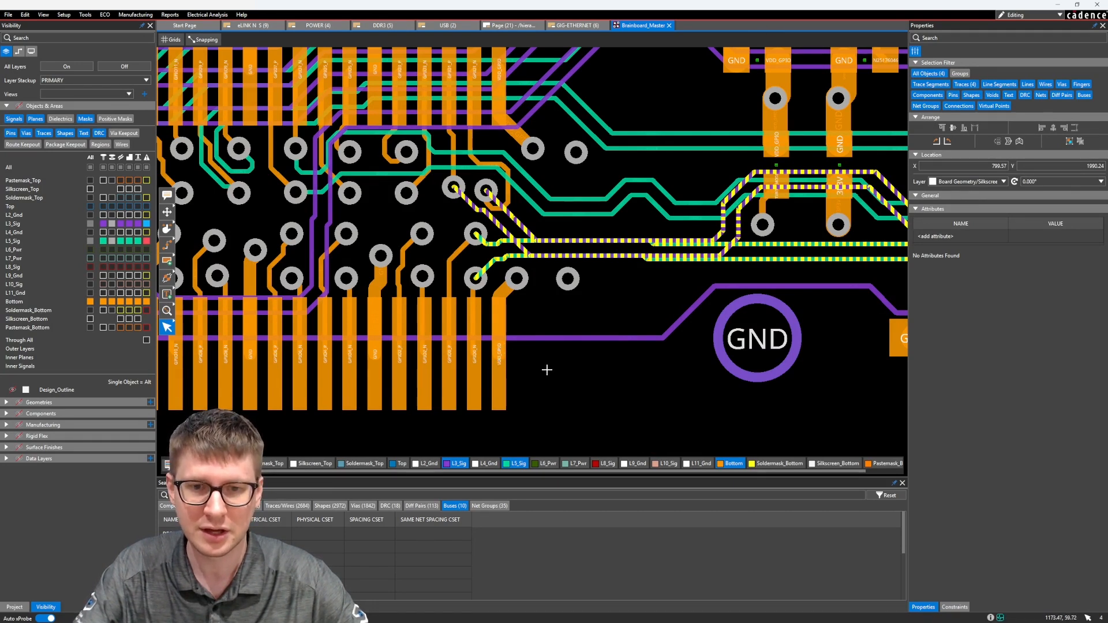
middle_click_drag(566, 307, 553, 329)
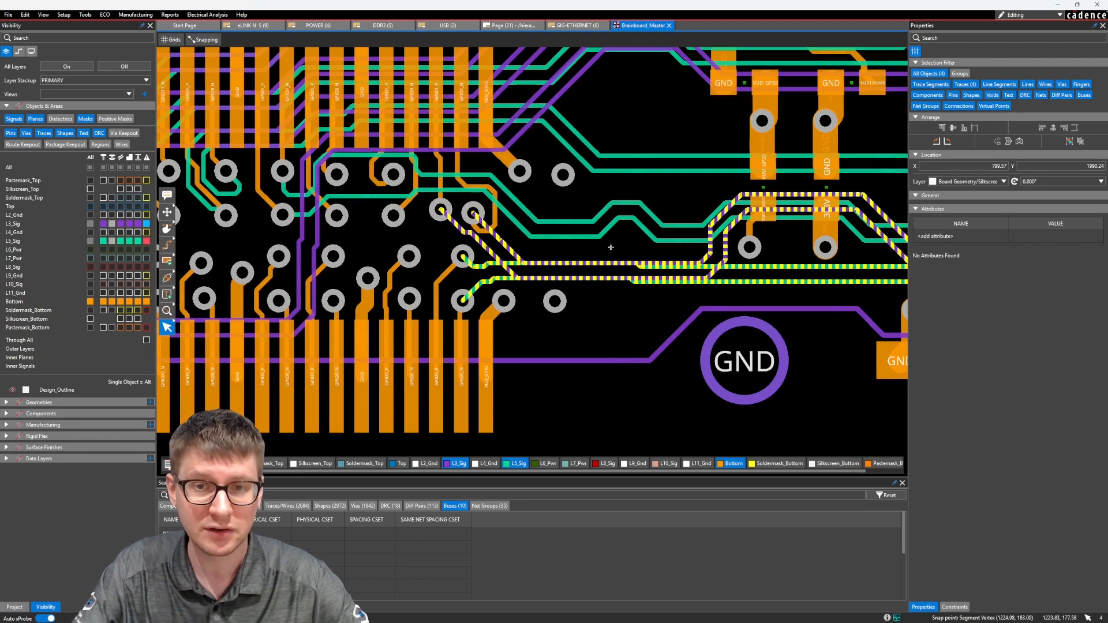
Close the Brainboard_Master layout and save its changes.
scroll(618, 247, "down", 5)
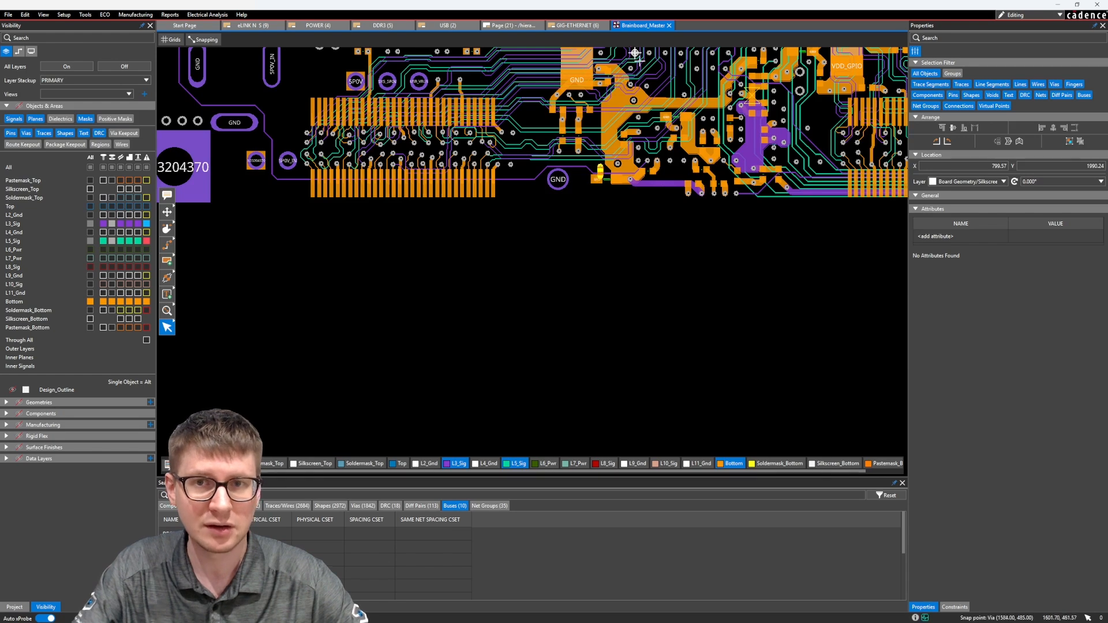
left_click(668, 25)
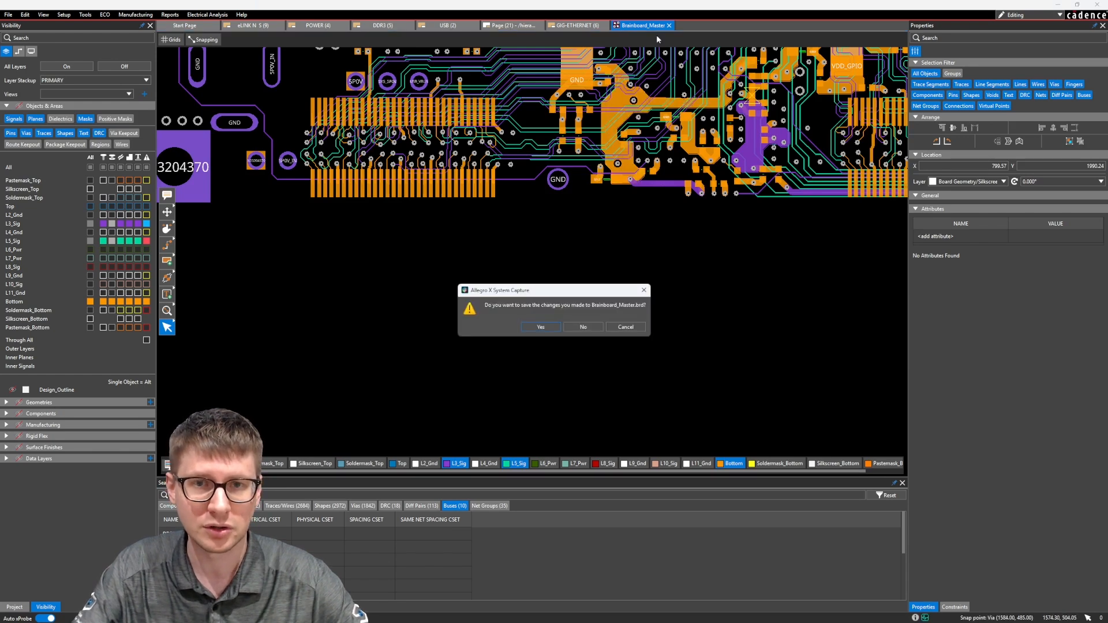
left_click(544, 324)
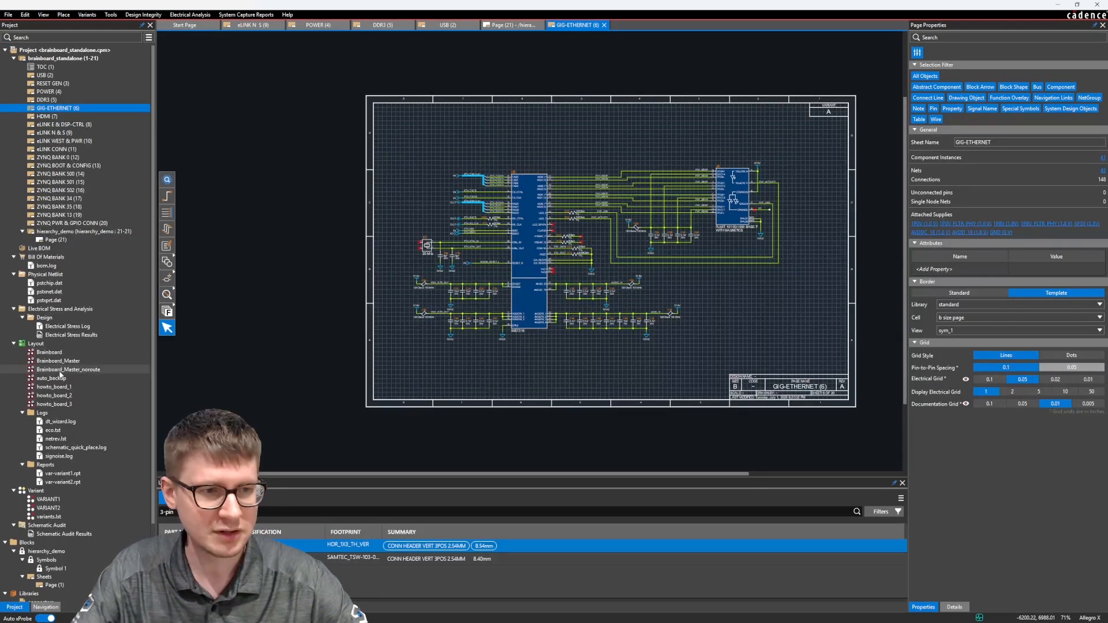
Open the Brainboard_Master_noroute layout from the project.
right_click(57, 361)
left_click(81, 364)
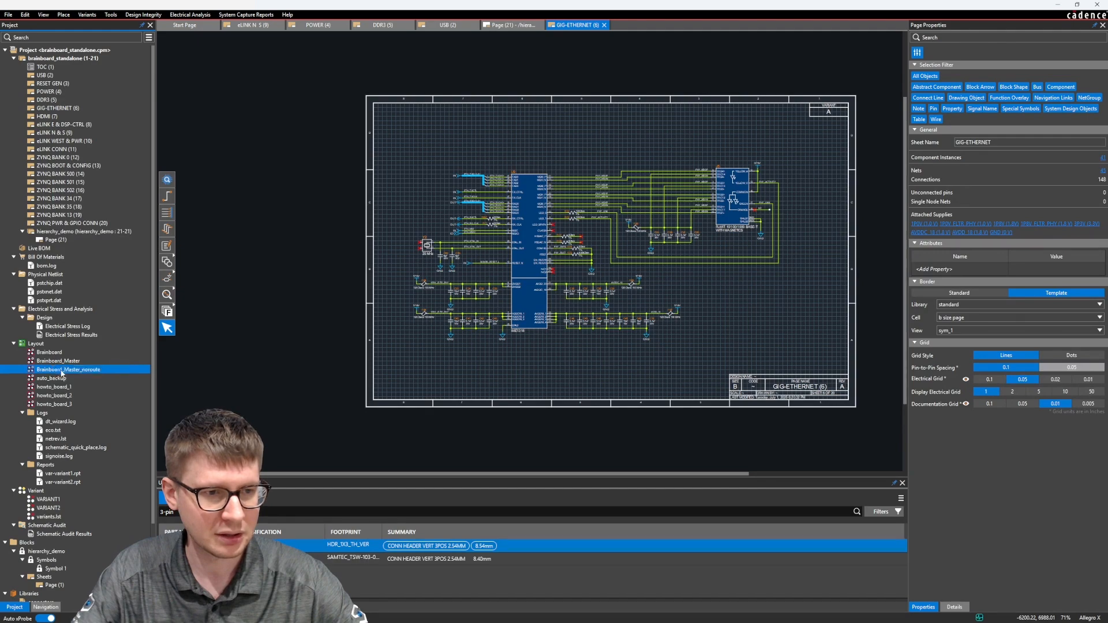
left_click(586, 338)
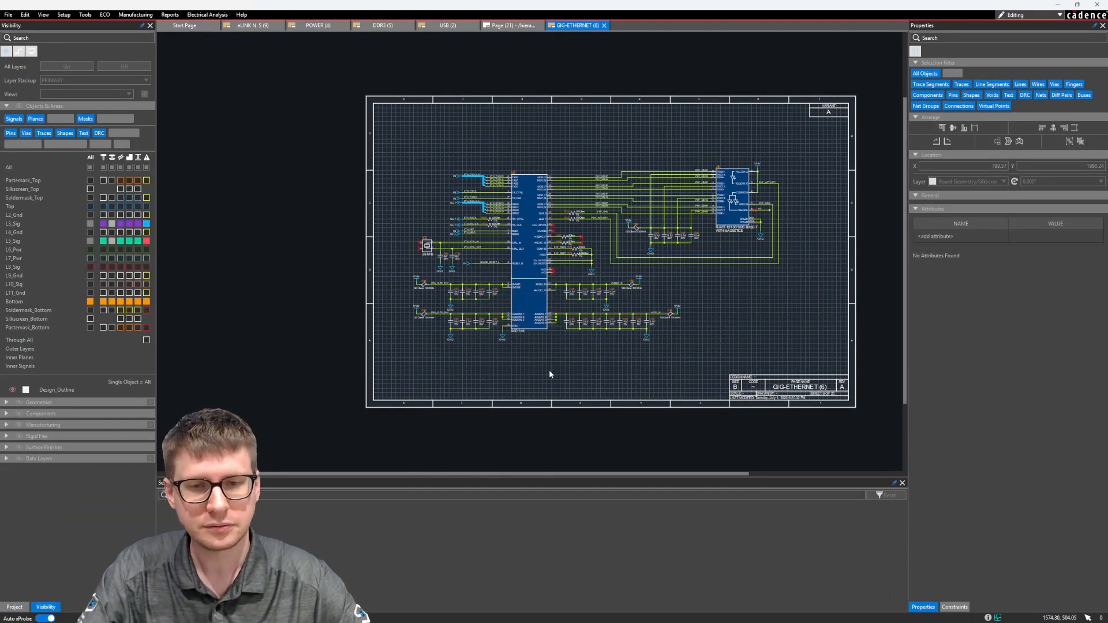
Turn off all layers and select the bot_assembly film view.
scroll(554, 366, "down", 5)
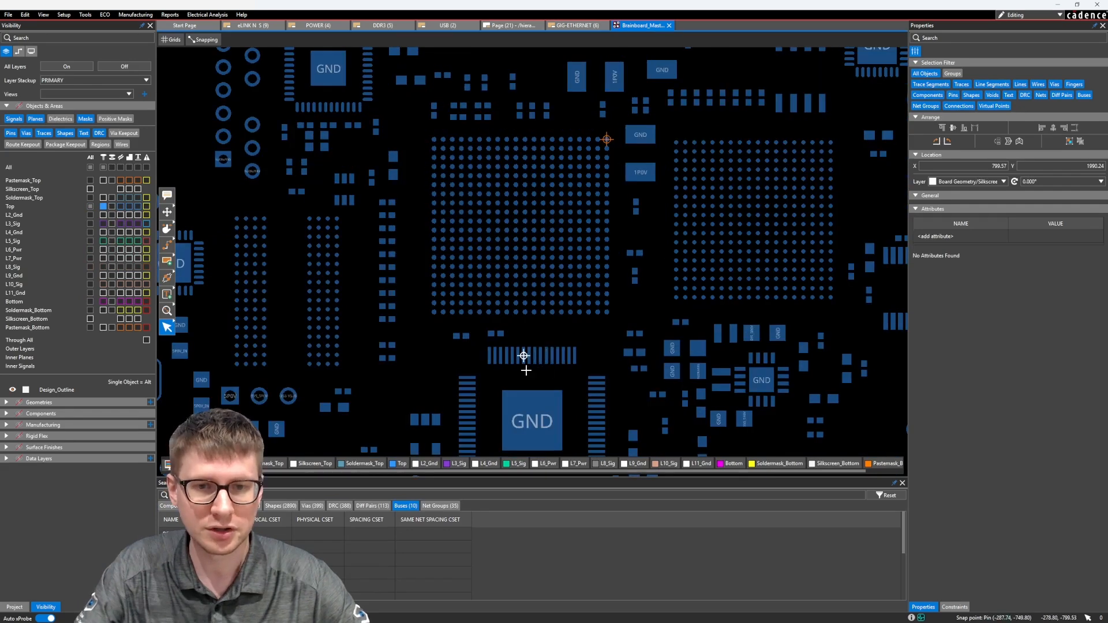
scroll(506, 294, "up", 3)
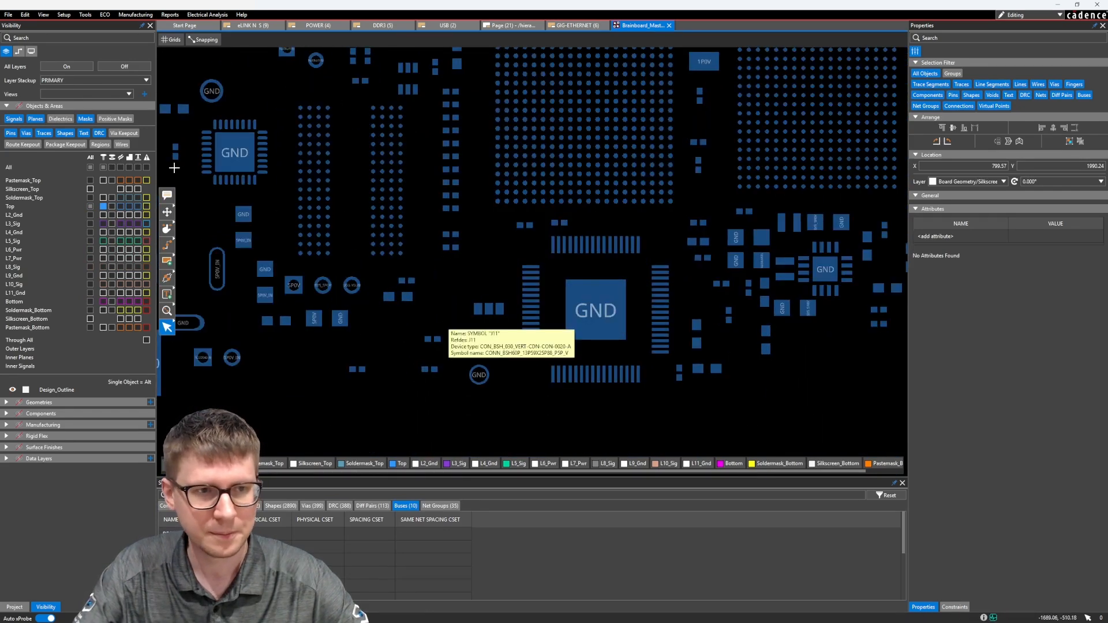
left_click(104, 67)
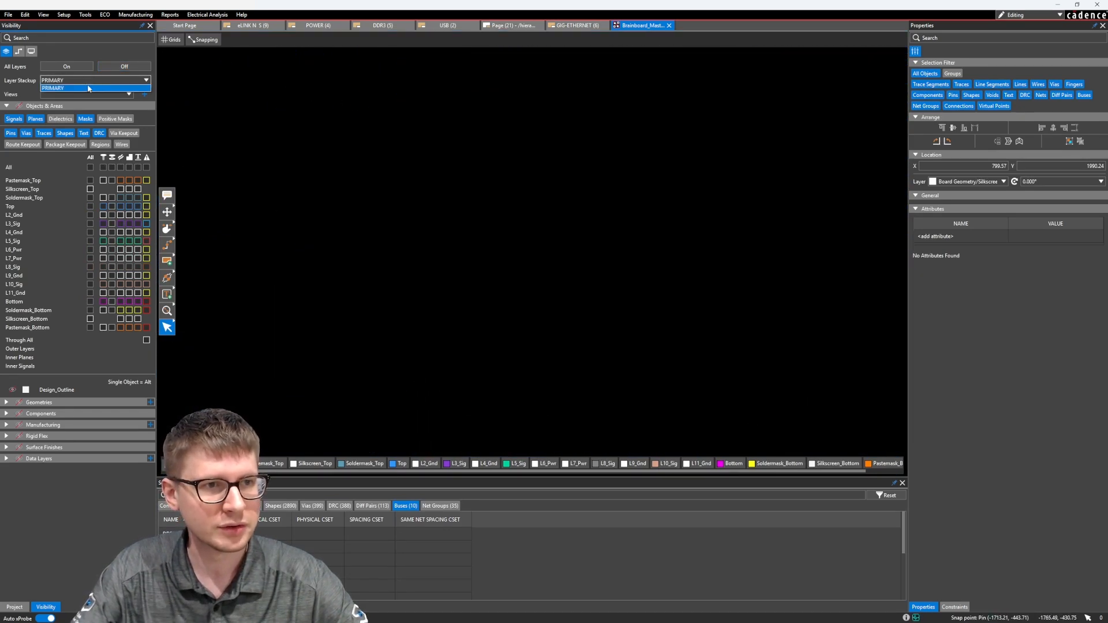
left_click(85, 92)
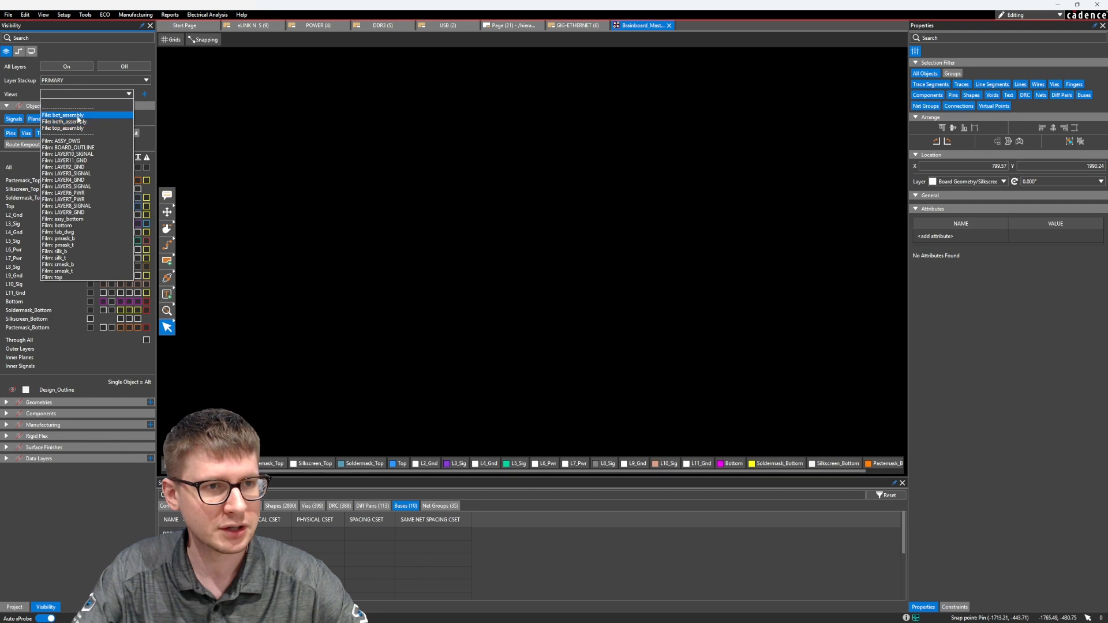
left_click(80, 115)
left_click(68, 96)
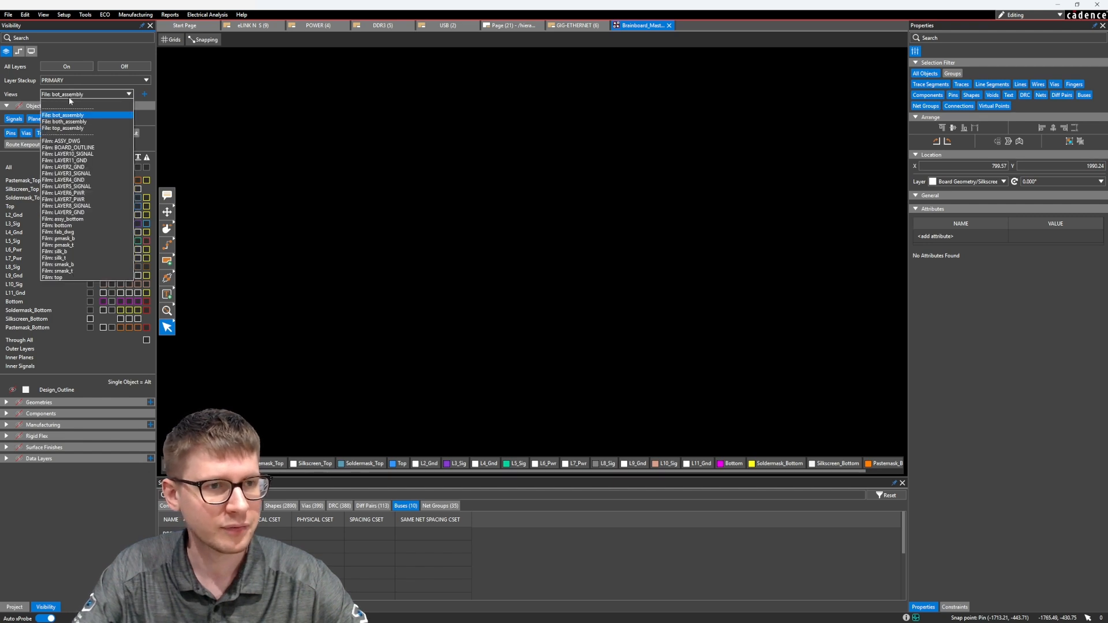
left_click(68, 97)
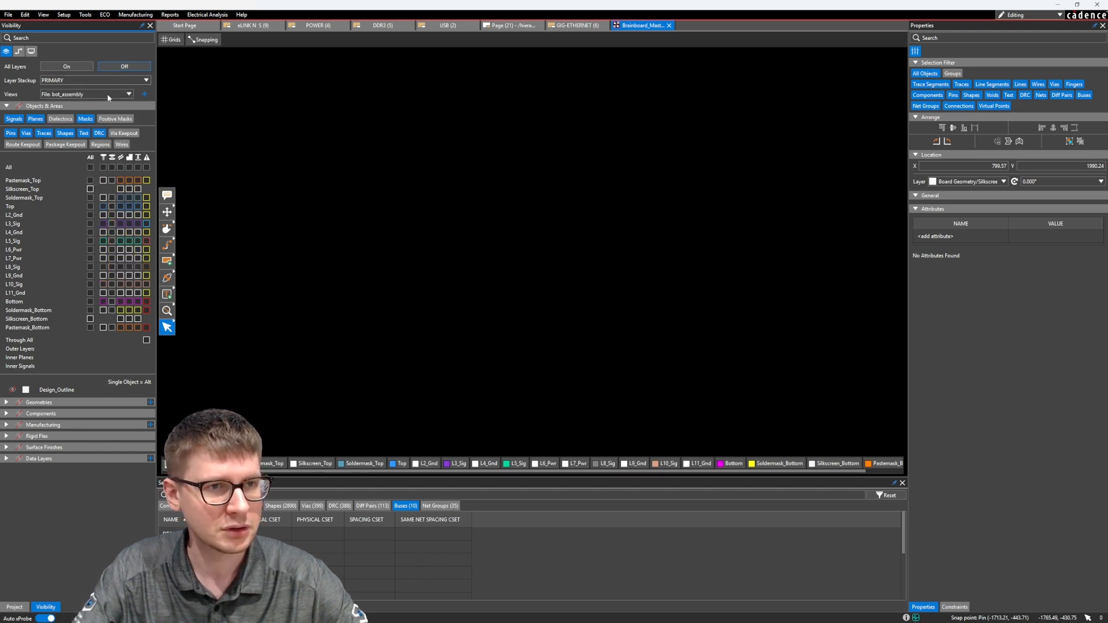
Show the bottom-side components with the Bottom quickview and hide their Place_Bound areas.
left_click(6, 403)
left_click(7, 403)
left_click(5, 413)
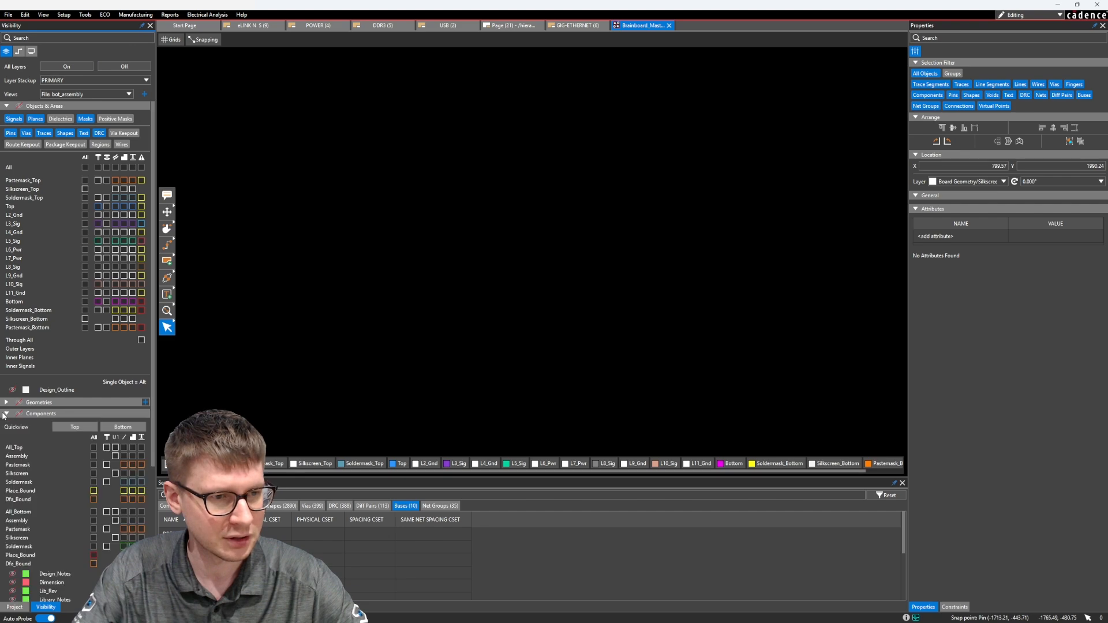
left_click(142, 428)
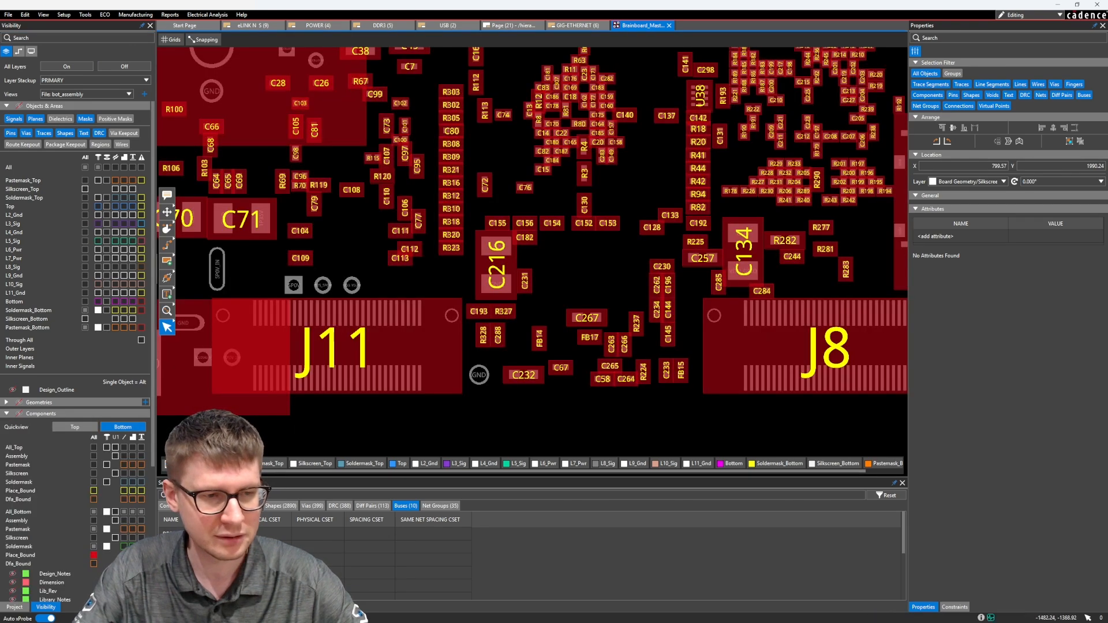
left_click(92, 556)
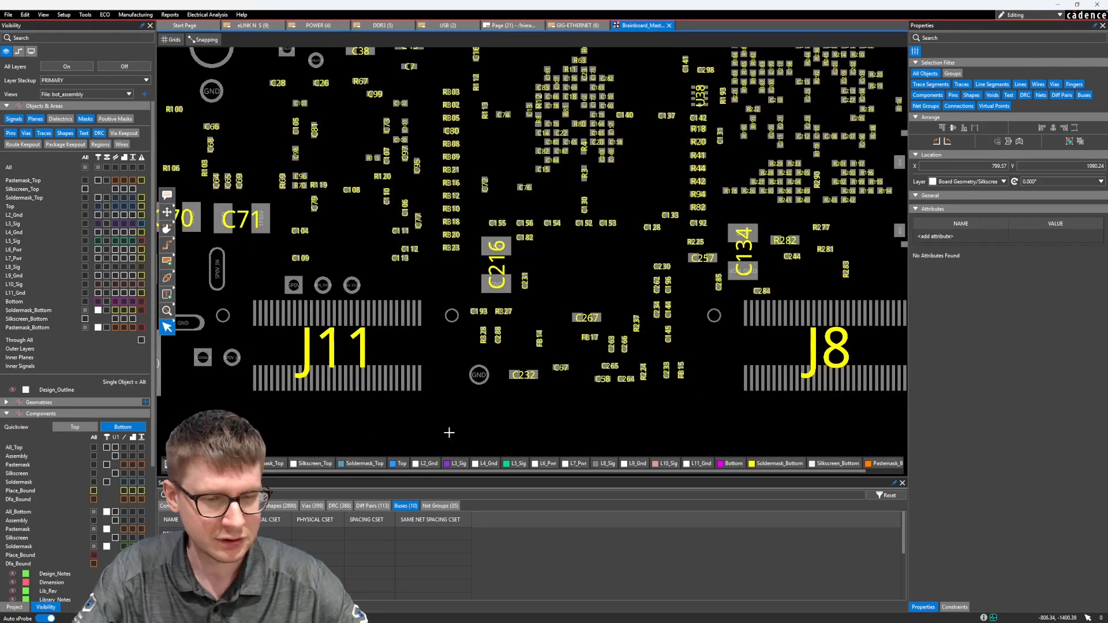
Start Paste Layout for the copied traces, mapping source layer L3_SIG to L8_SIG and L5_SIG to TOP.
scroll(375, 415, "up", 5)
scroll(472, 375, "down", 4)
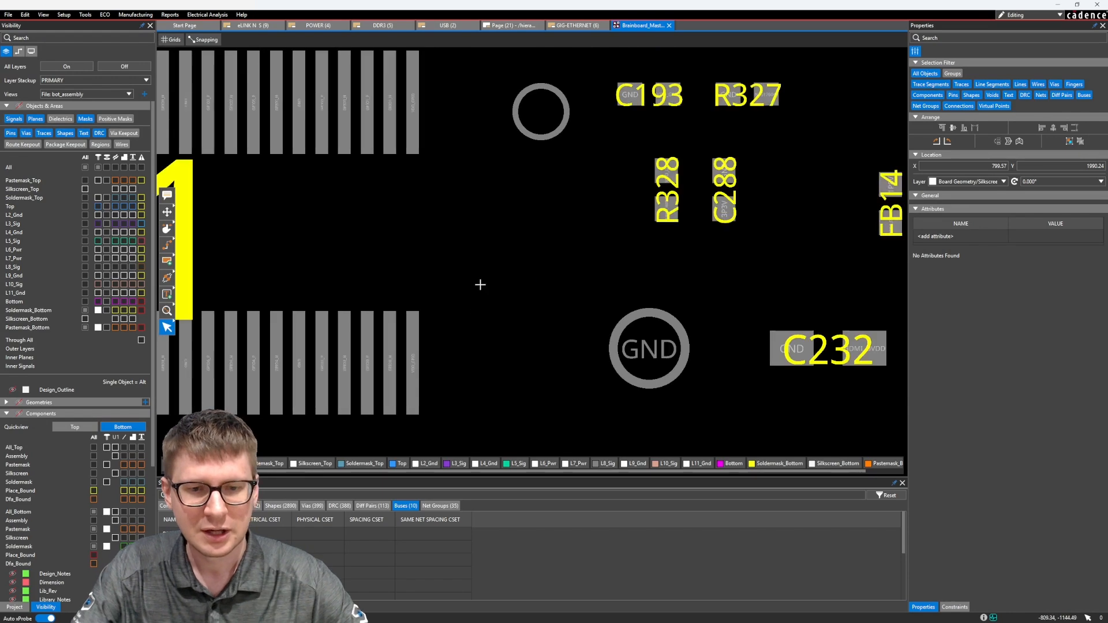
middle_click_drag(495, 320, 464, 353)
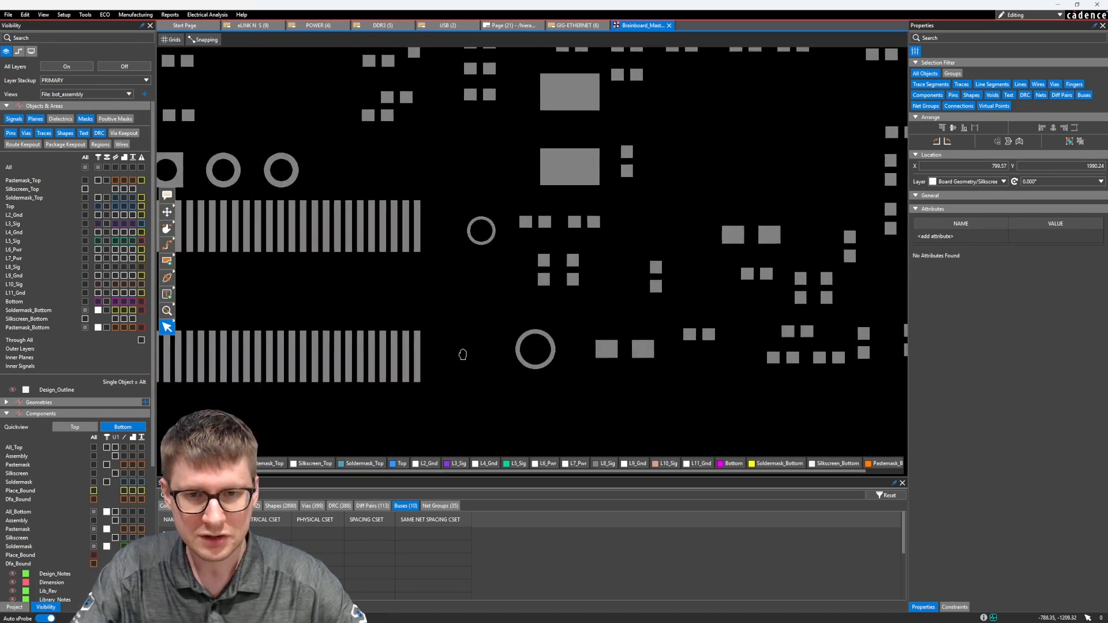
scroll(417, 356, "up", 5)
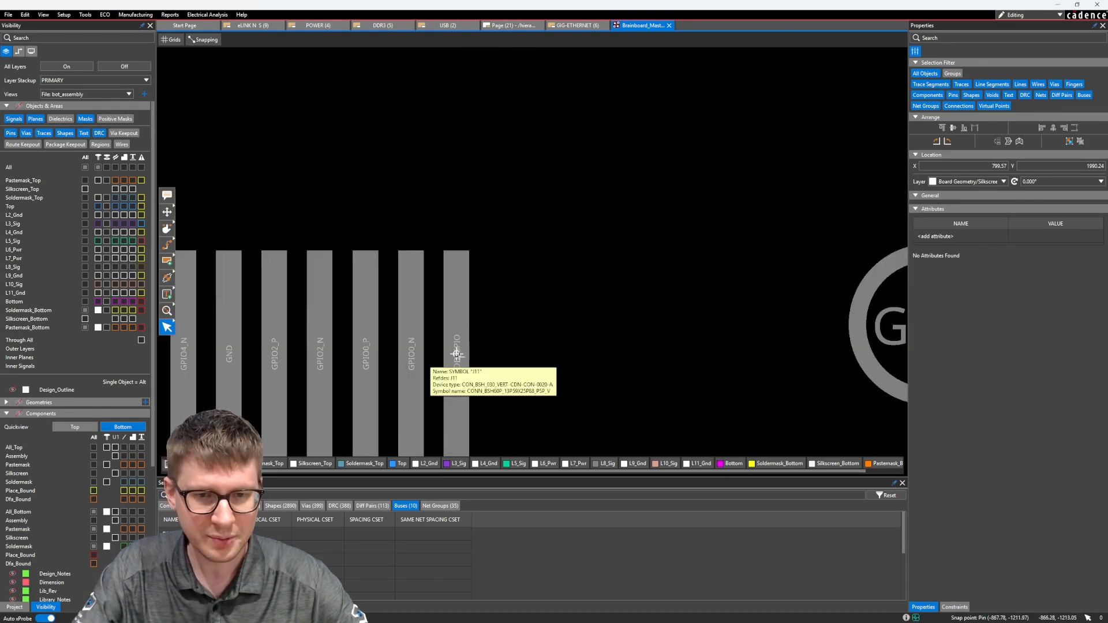
scroll(456, 356, "down", 3)
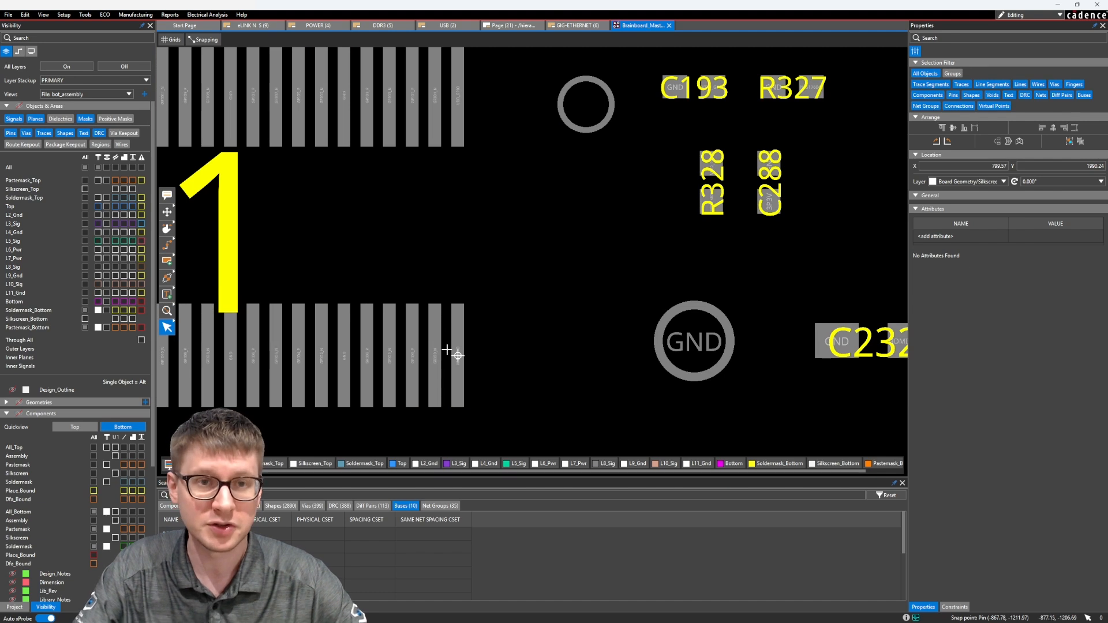
middle_click_drag(522, 276, 492, 305)
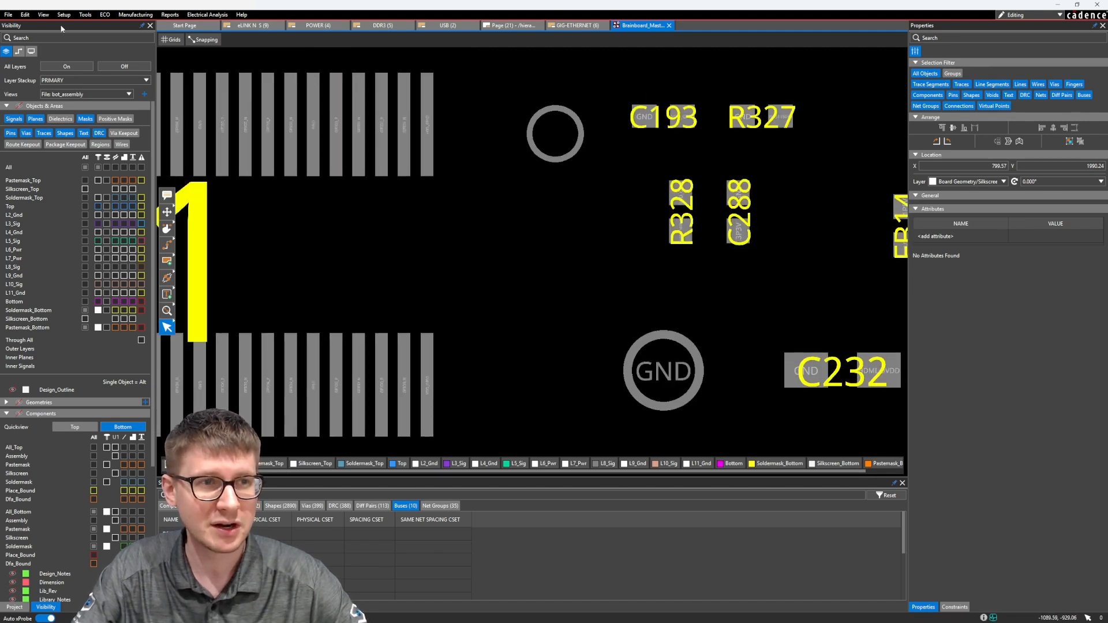
left_click(24, 15)
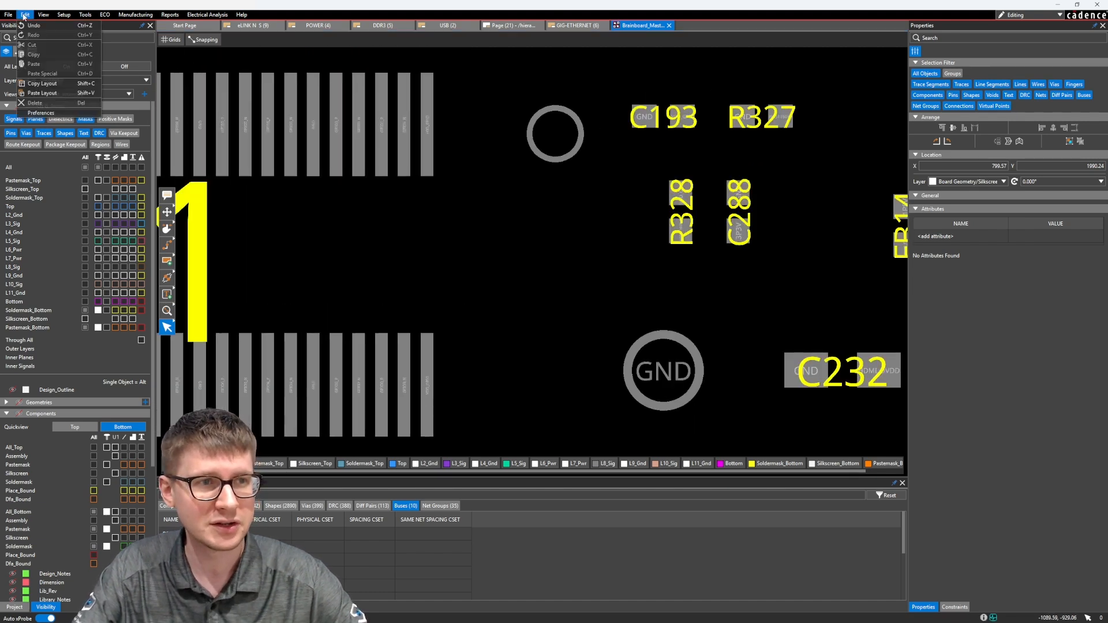
left_click(42, 93)
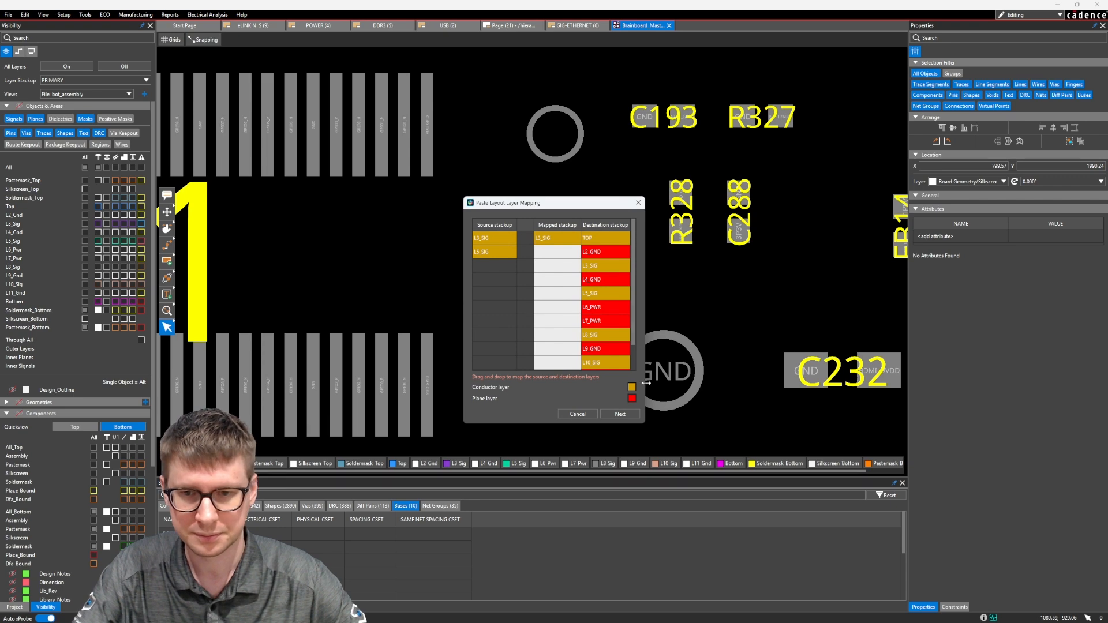
left_click_drag(644, 384, 755, 392)
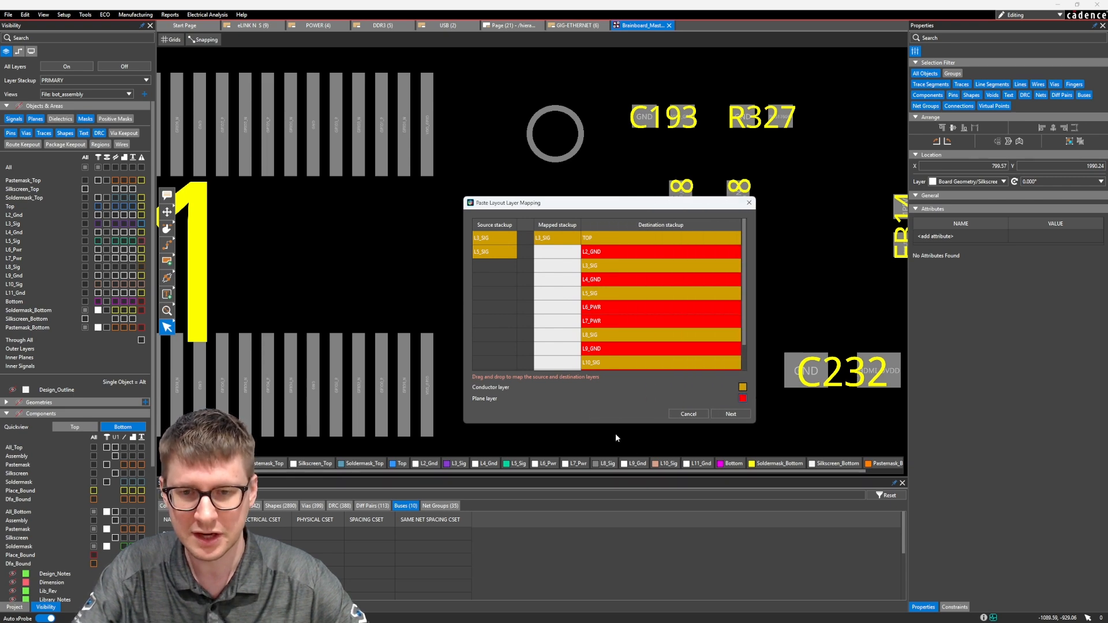
left_click_drag(618, 424, 616, 474)
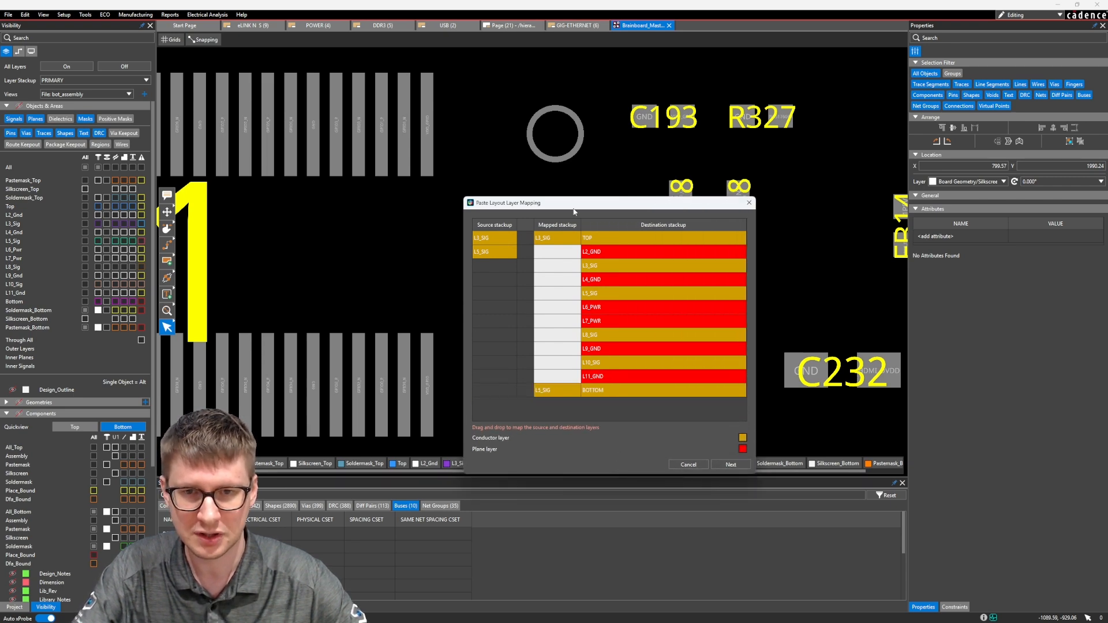
left_click_drag(574, 206, 557, 120)
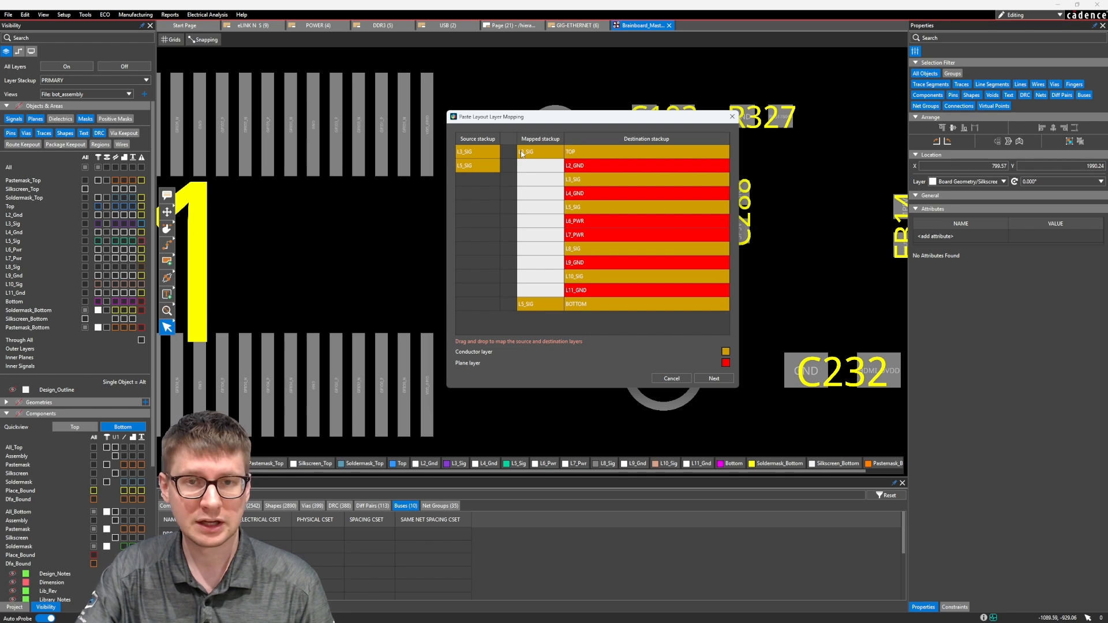
left_click_drag(522, 153, 524, 250)
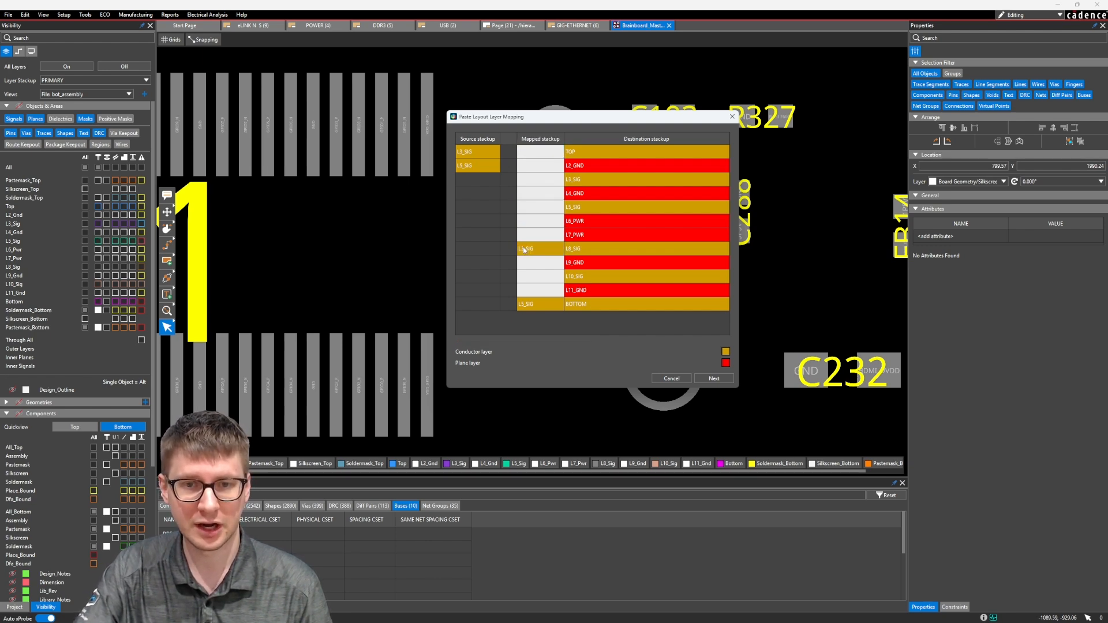
left_click_drag(529, 309, 533, 154)
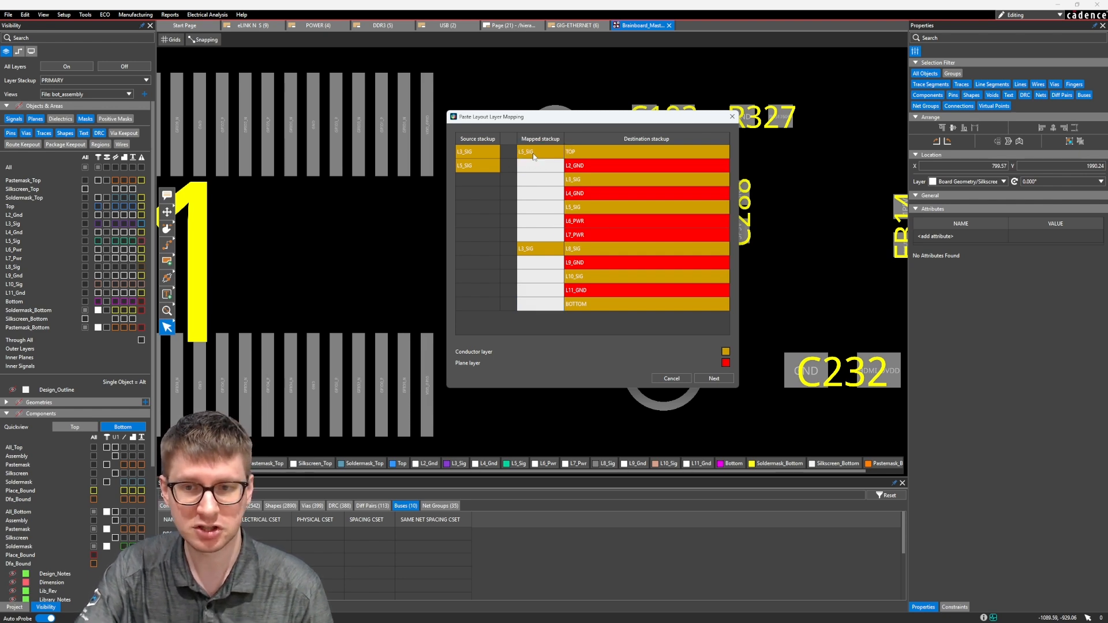
left_click(714, 379)
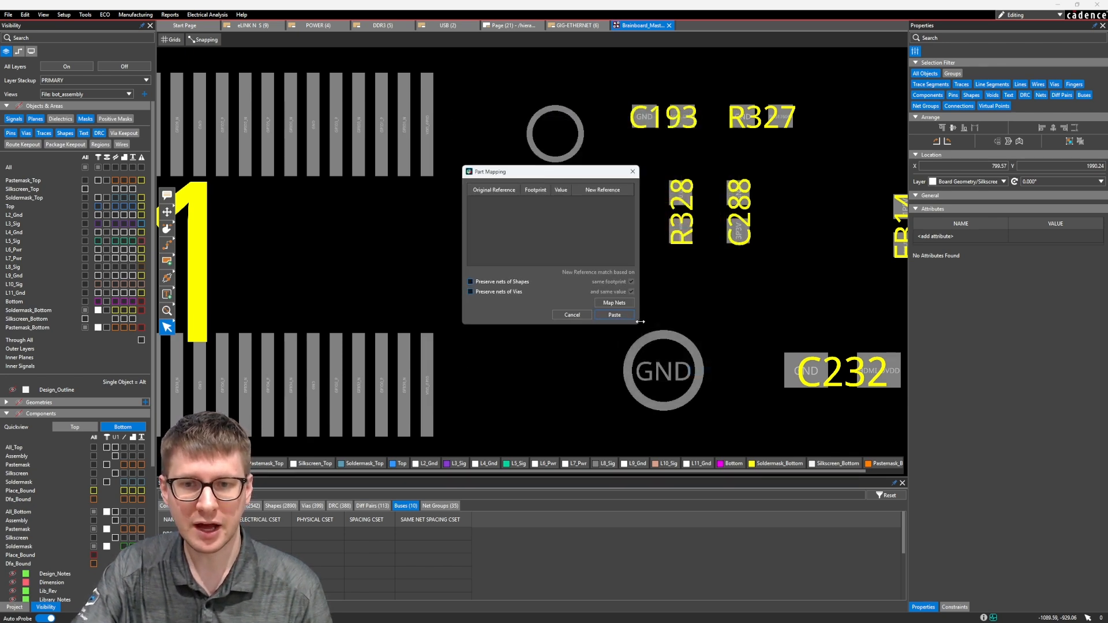
Paste the copied traces without changing the part or net mapping, anchoring them on the end pin of J11's lower row.
left_click_drag(639, 326, 731, 359)
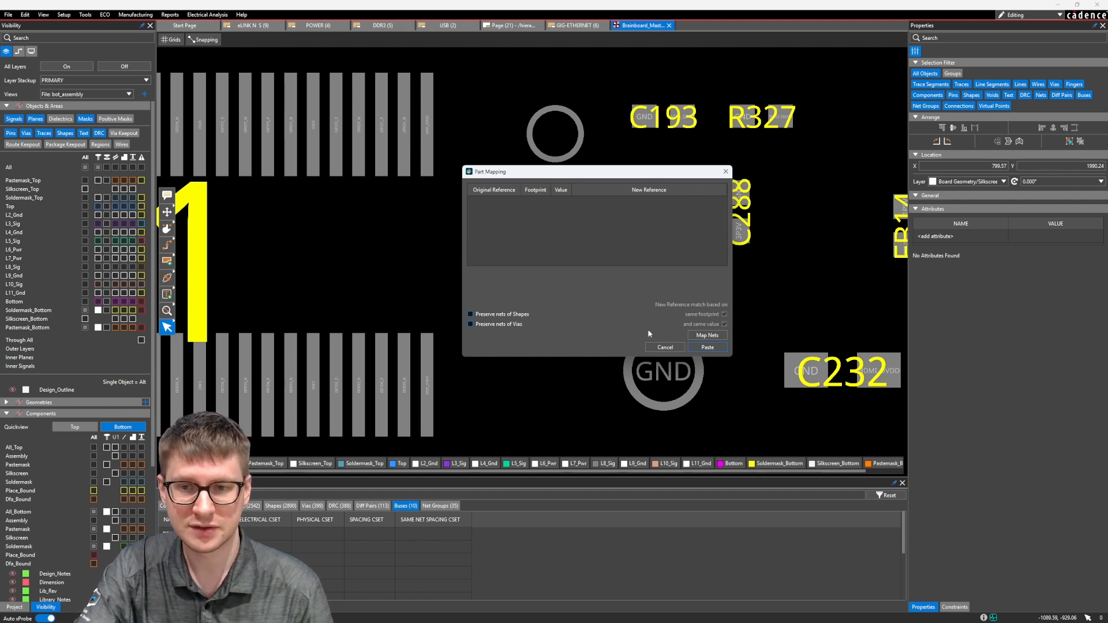
left_click(707, 336)
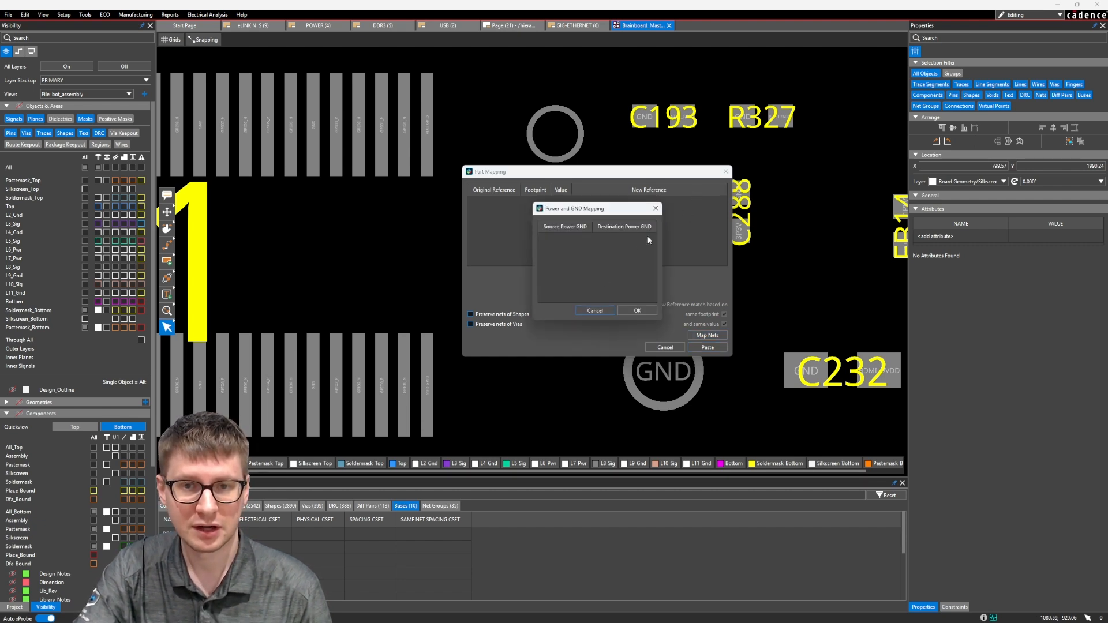
left_click(595, 311)
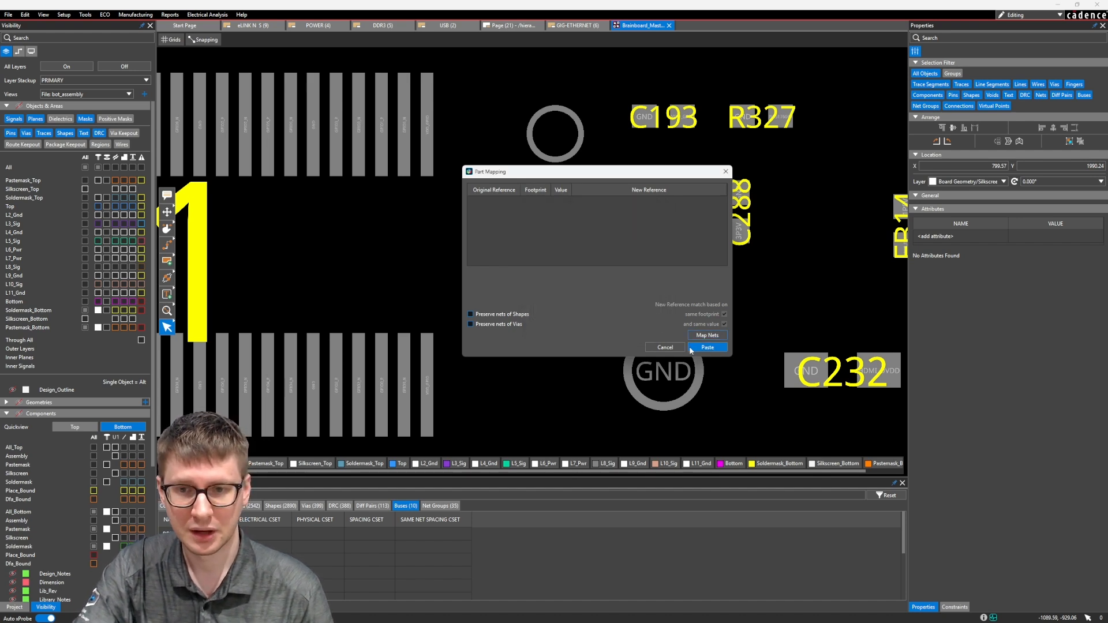
left_click(707, 347)
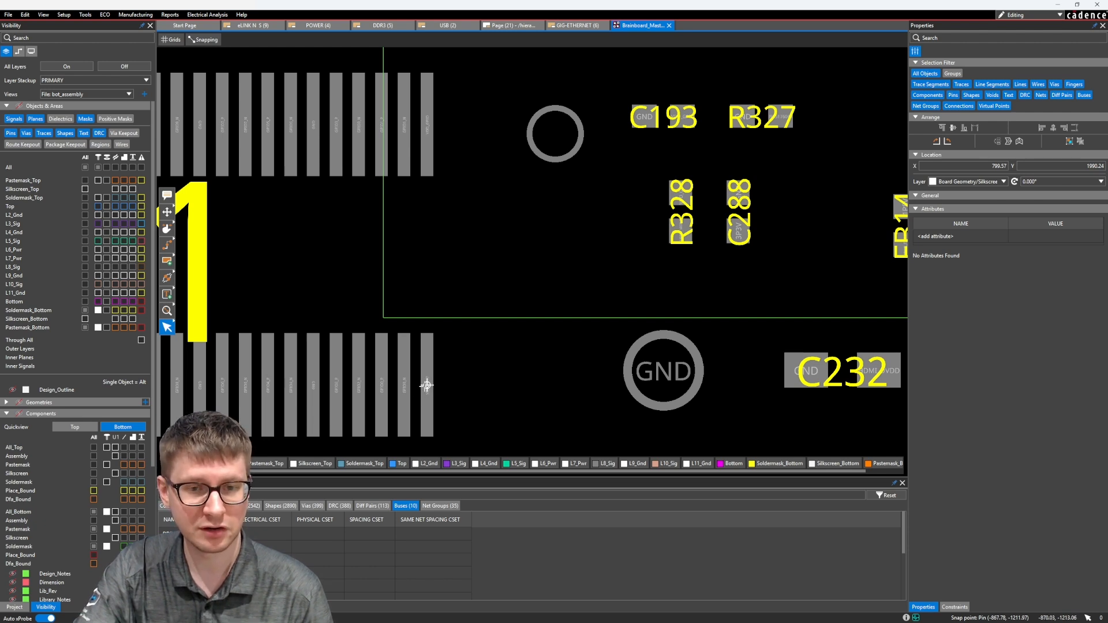
left_click(426, 385)
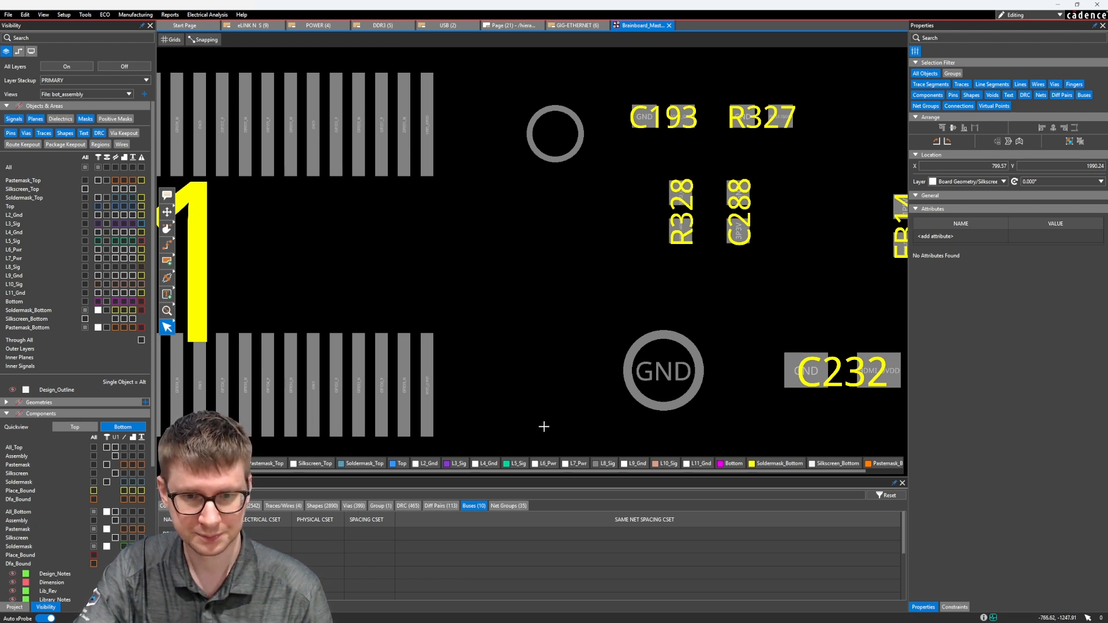
Show the Top and L8_Sig layers, leaving L3_Sig, L5_Sig and L10_Sig hidden.
left_click(458, 464)
left_click(509, 465)
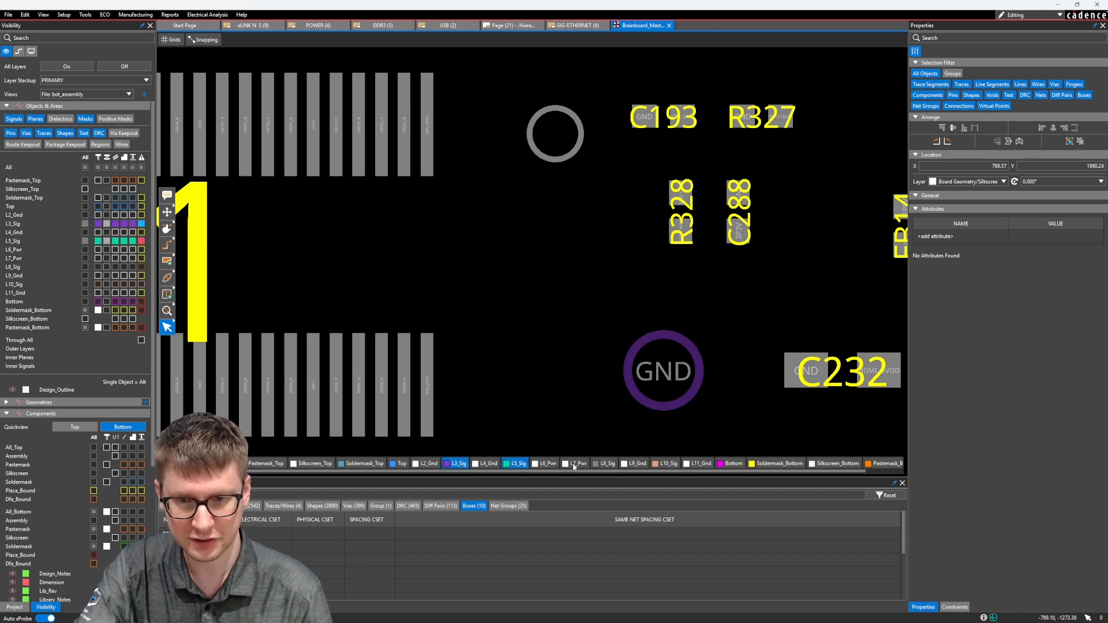
left_click(607, 464)
left_click(658, 464)
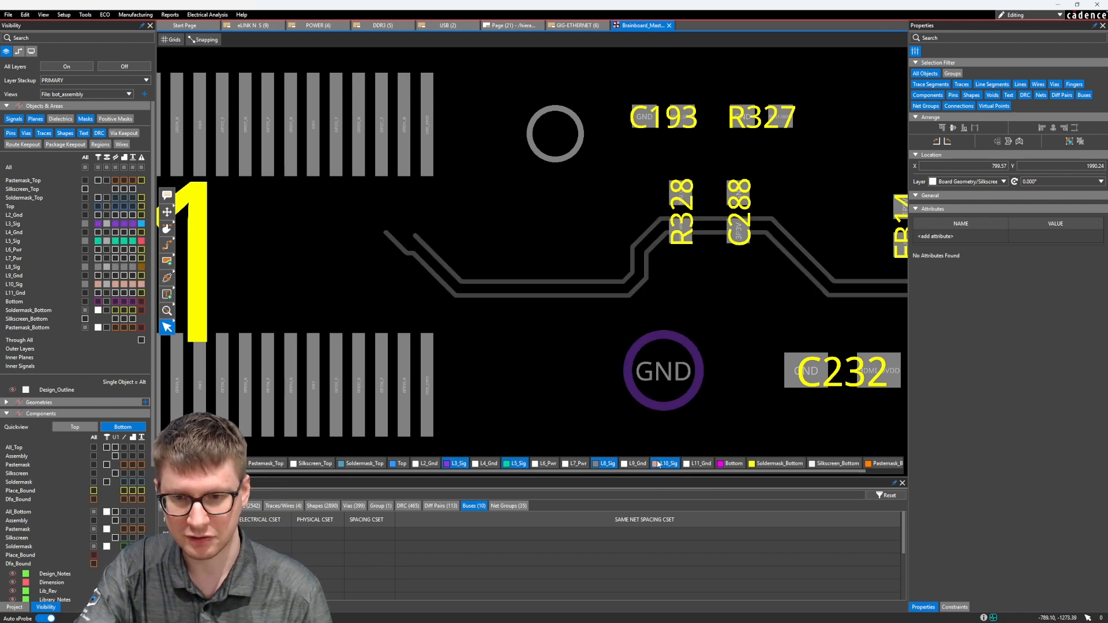
left_click(400, 464)
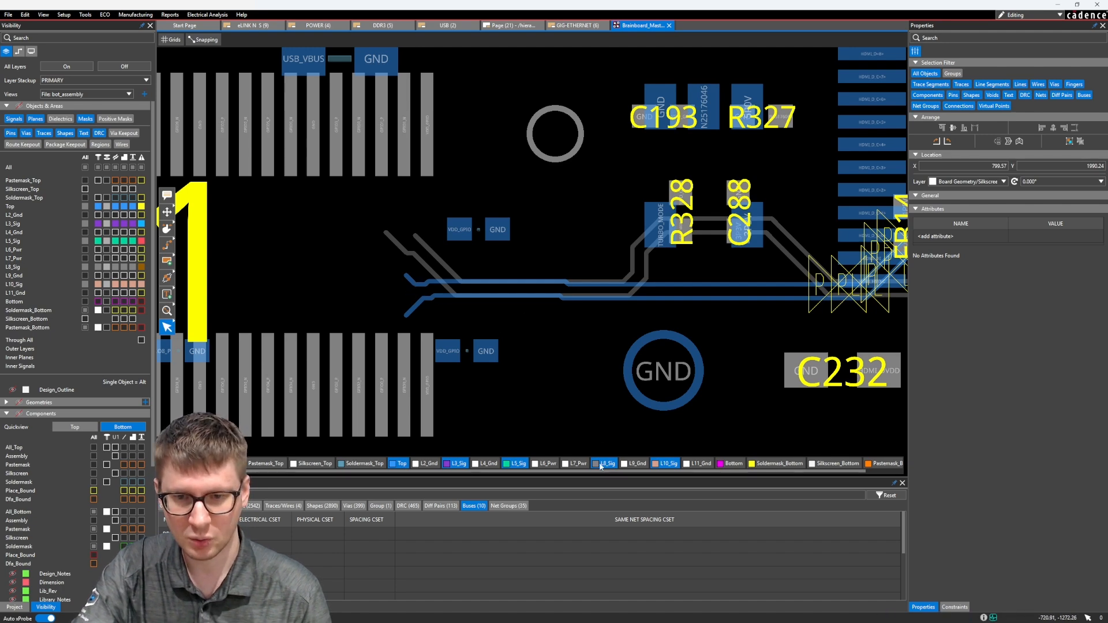
left_click(667, 465)
left_click(515, 464)
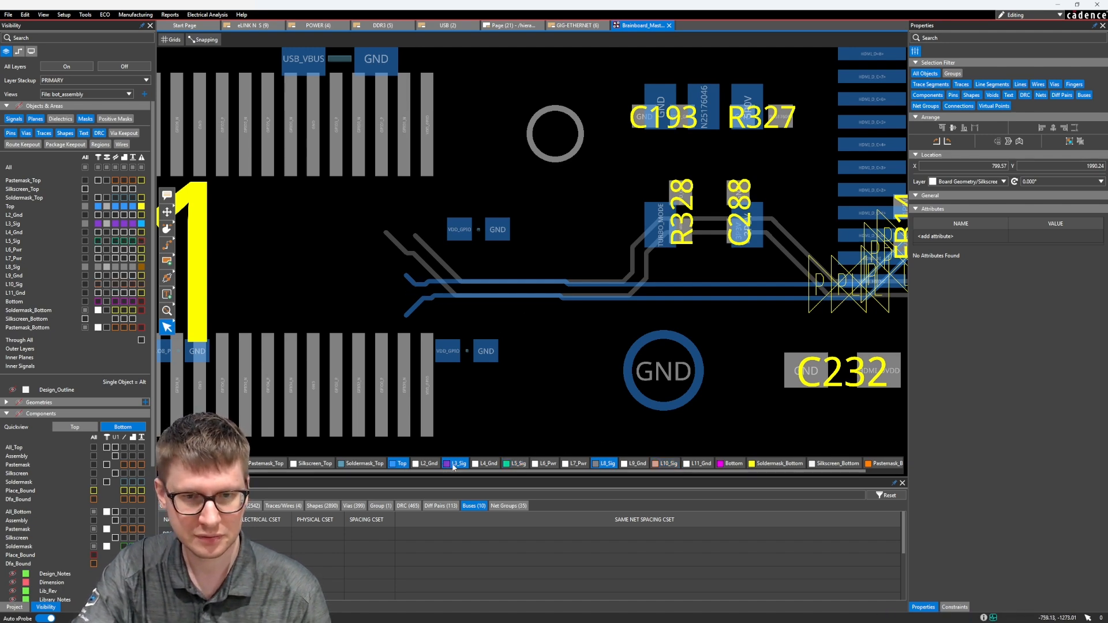
left_click(455, 464)
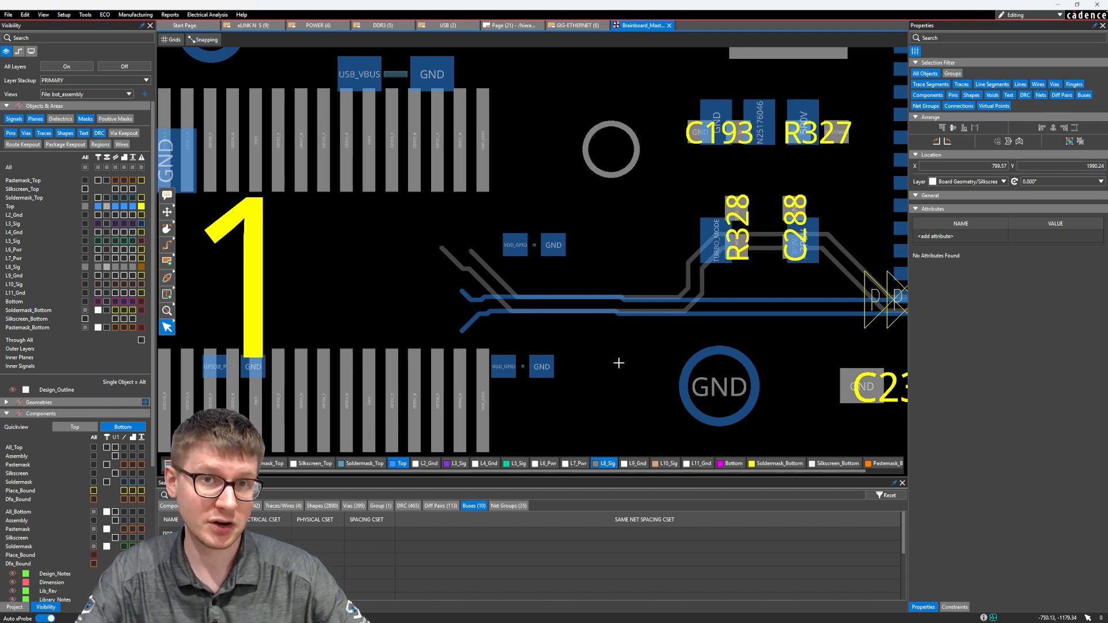
Route the GPIO0_P and GPIO0_N pair on the Bottom layer from J11's lower-row pins to the ends of the pasted traces.
middle_click_drag(618, 363, 616, 337)
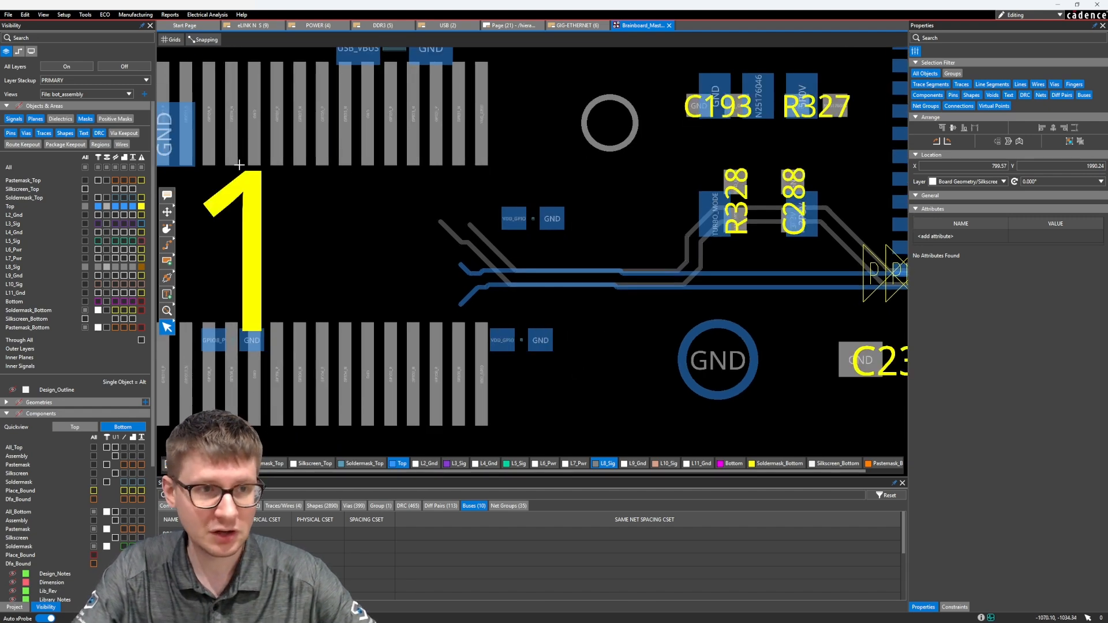
key("F3")
scroll(467, 375, "up", 2)
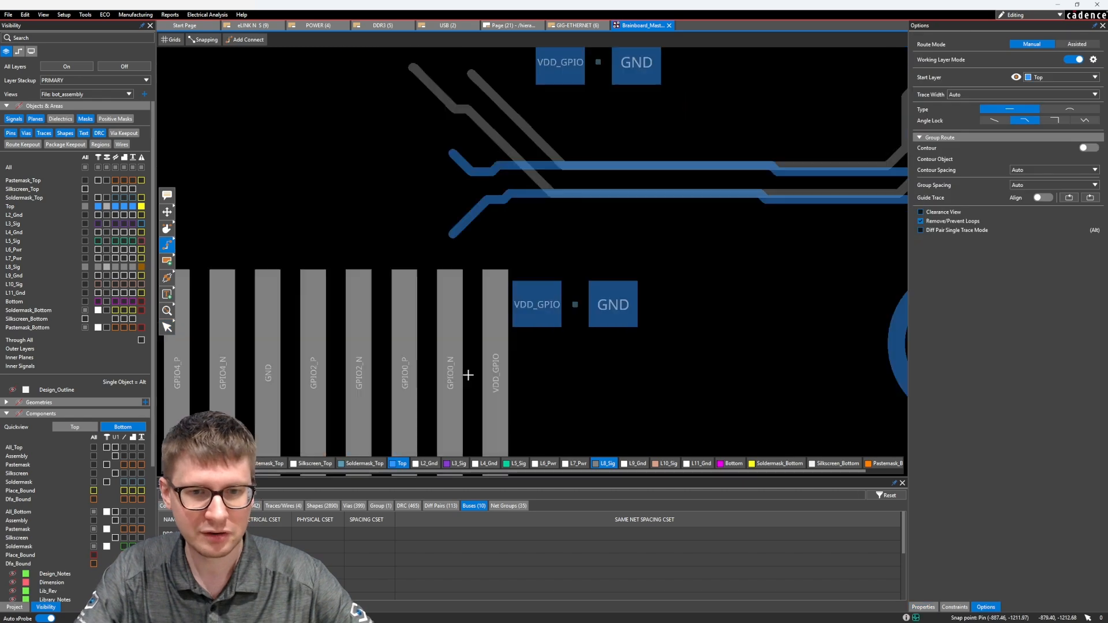
left_click(448, 372)
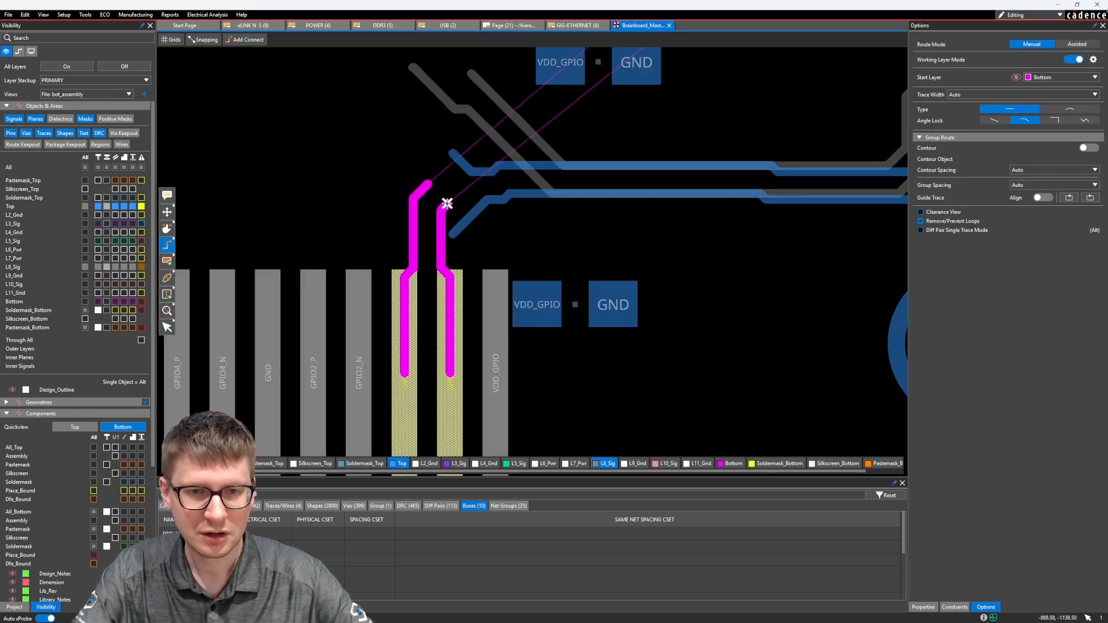
left_click(448, 235)
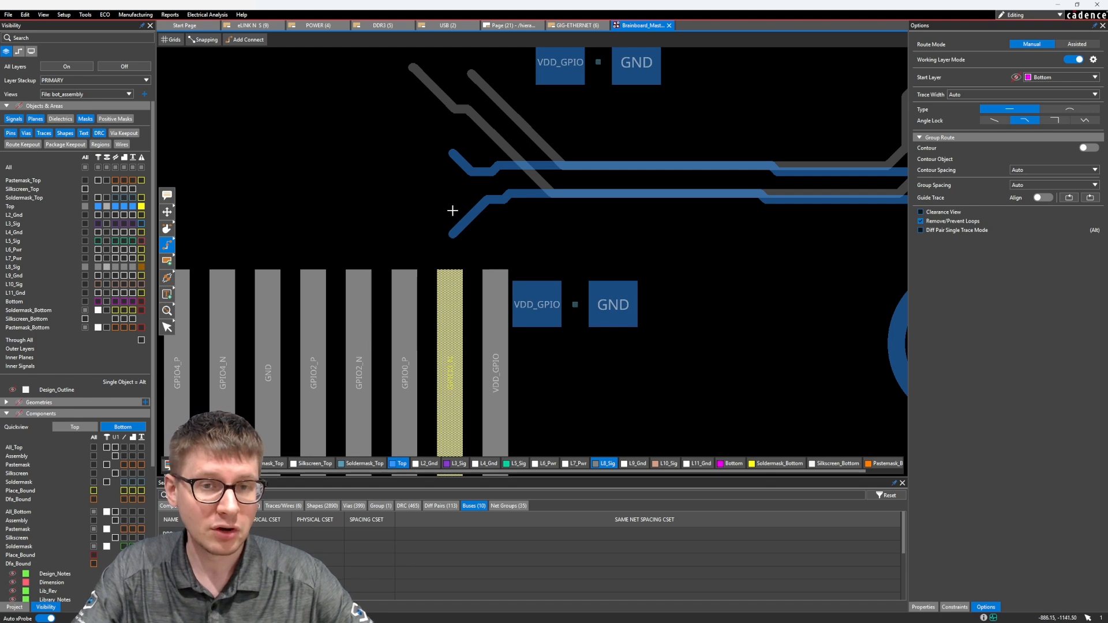
scroll(452, 210, "down", 2)
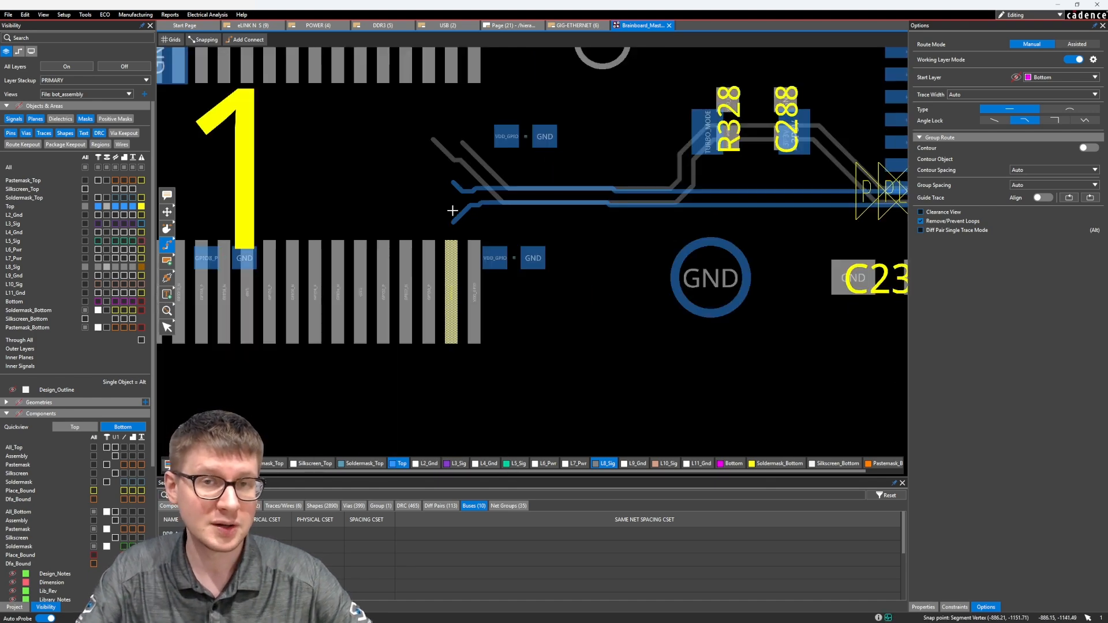
scroll(452, 211, "down", 3)
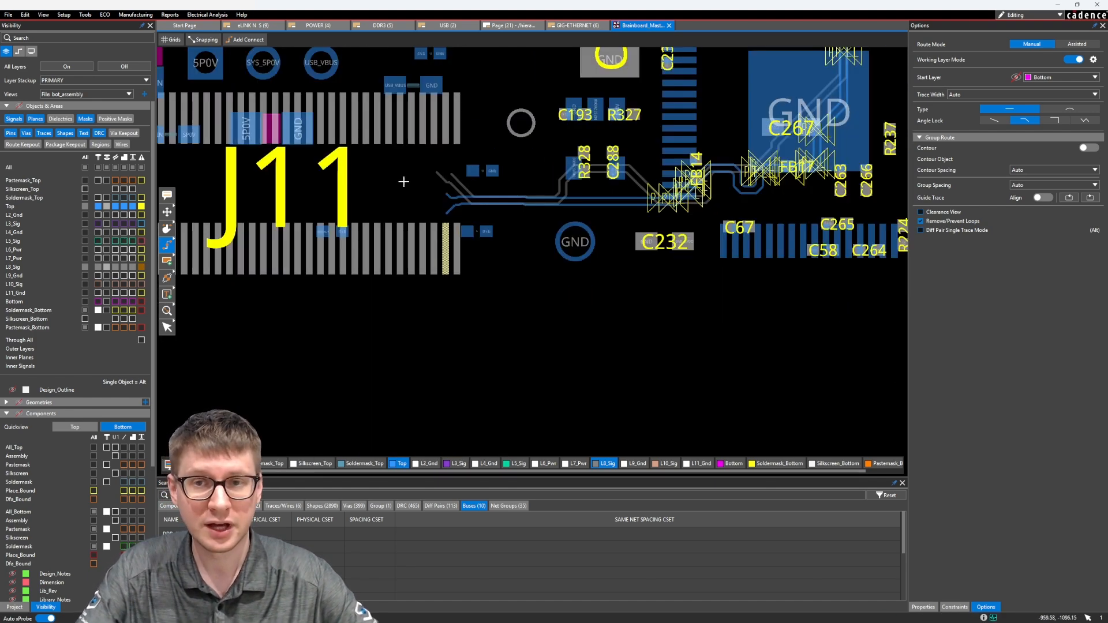
scroll(464, 288, "up", 1)
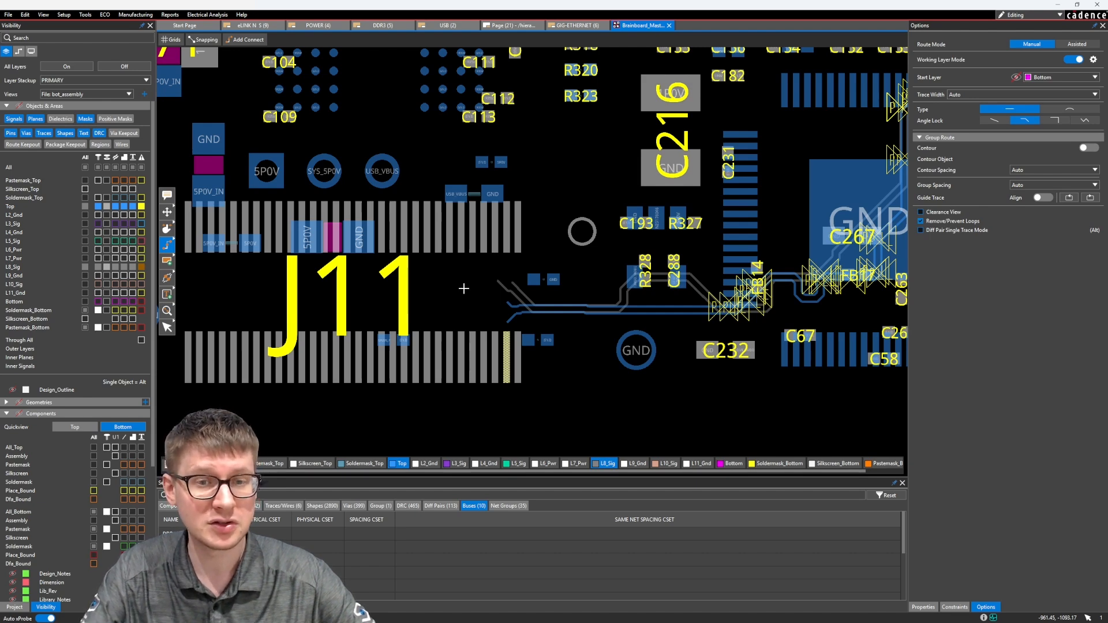
scroll(463, 288, "down", 3)
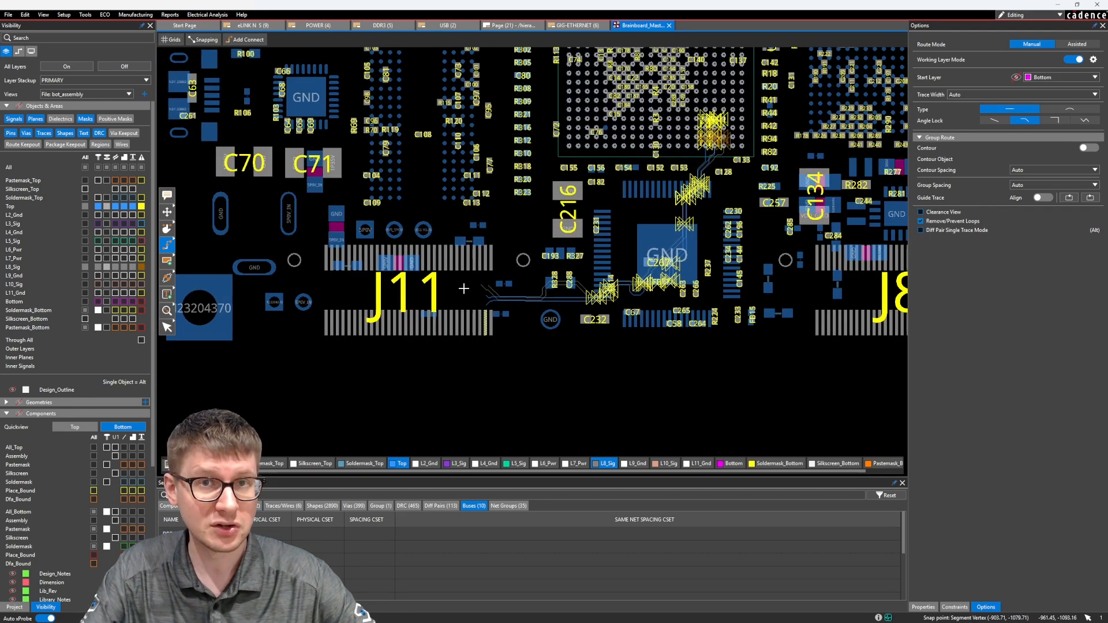